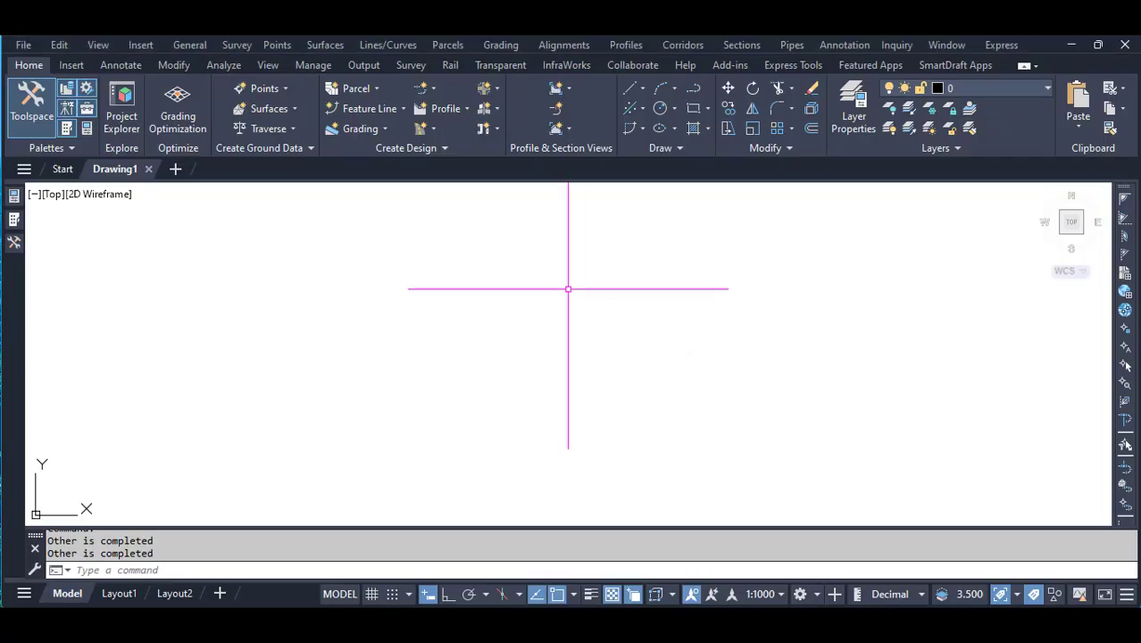
- Turn on the Map Task Pane from Home > Palettes, answering On at the MAPWSPACE prompt
click(480, 316)
click(304, 365)
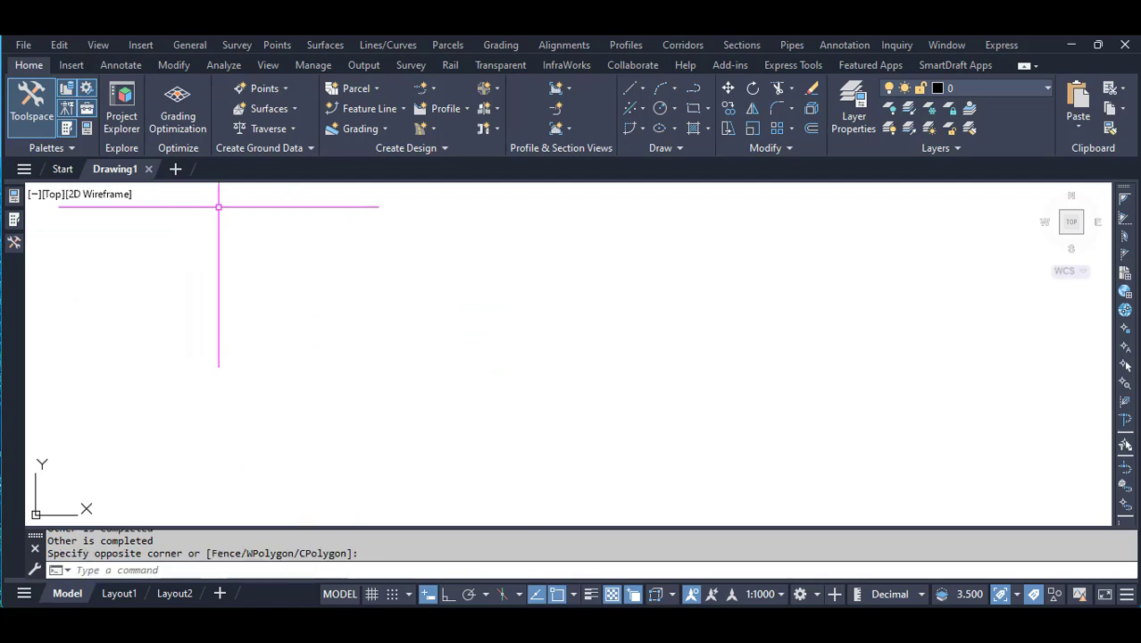
click(71, 148)
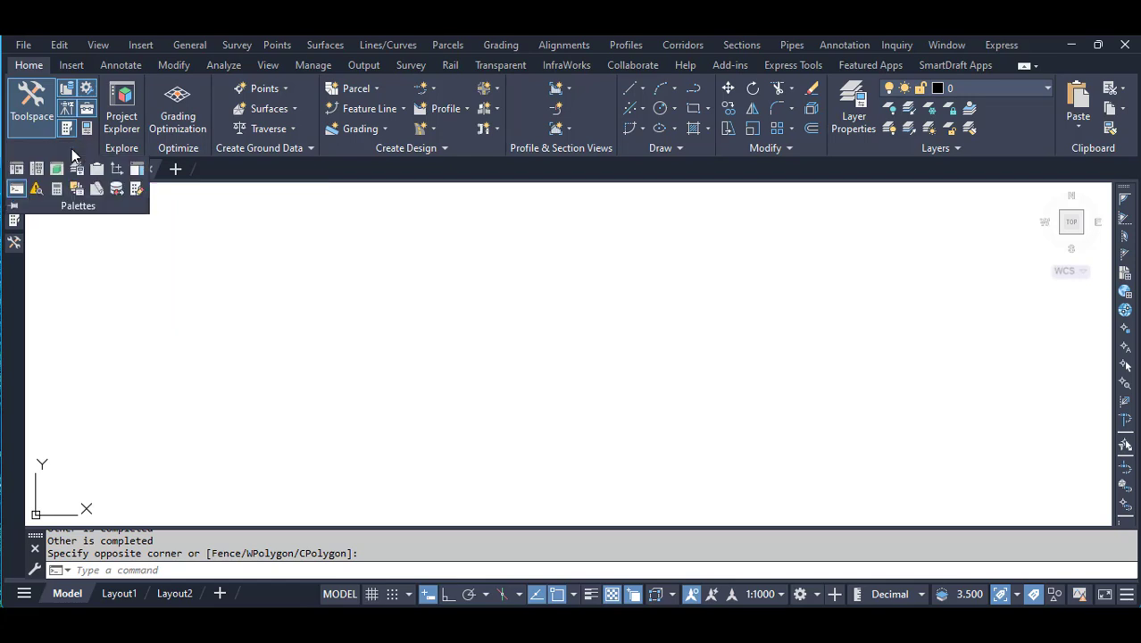
click(138, 172)
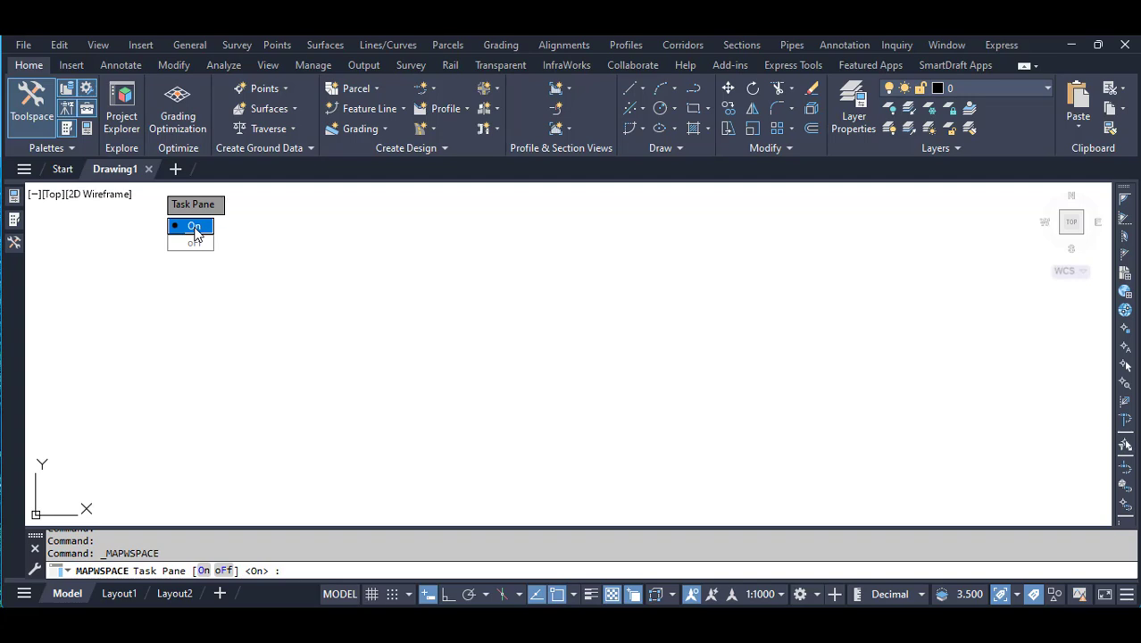
click(194, 229)
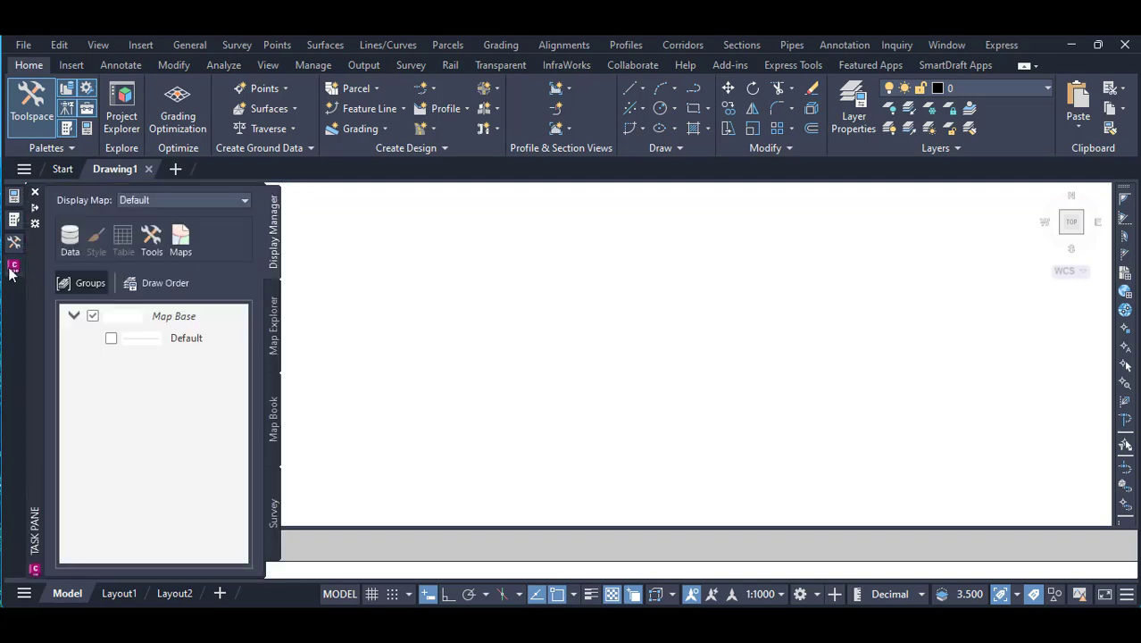
- Create a Raster Image or Surface connection, Raster_1, using dtm.tif from Documents\TIFF as its source
click(74, 246)
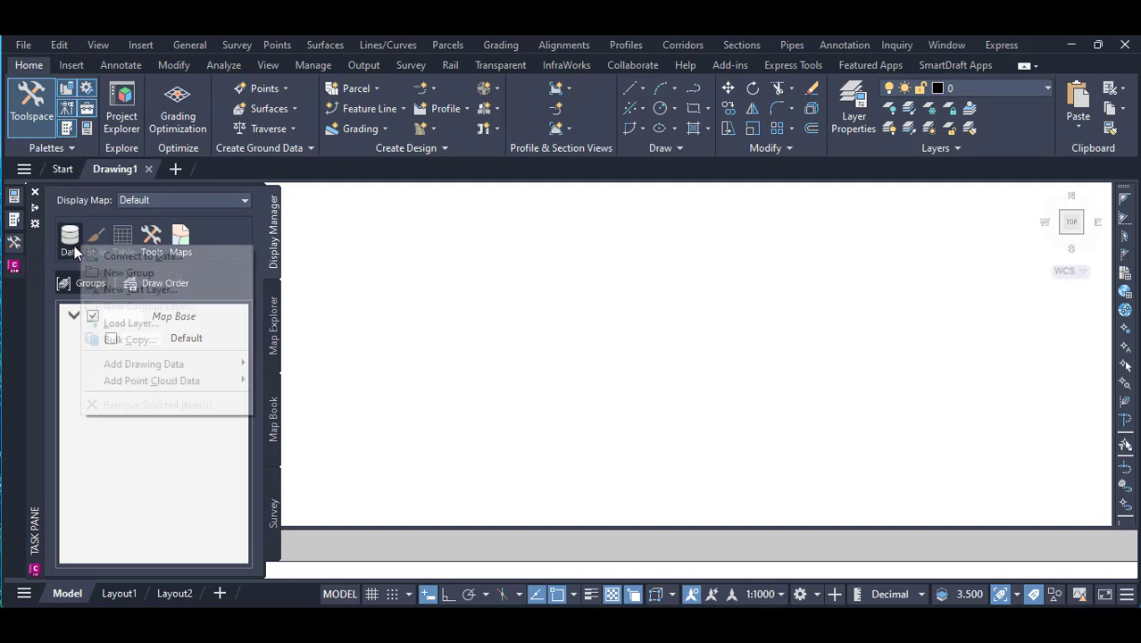
click(136, 256)
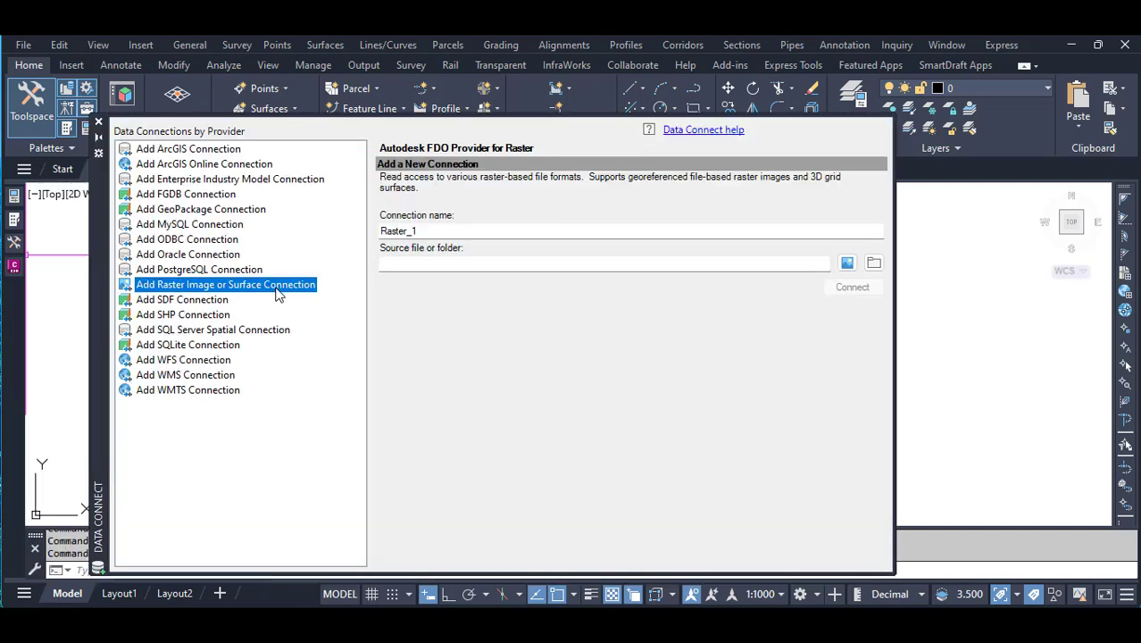
click(846, 266)
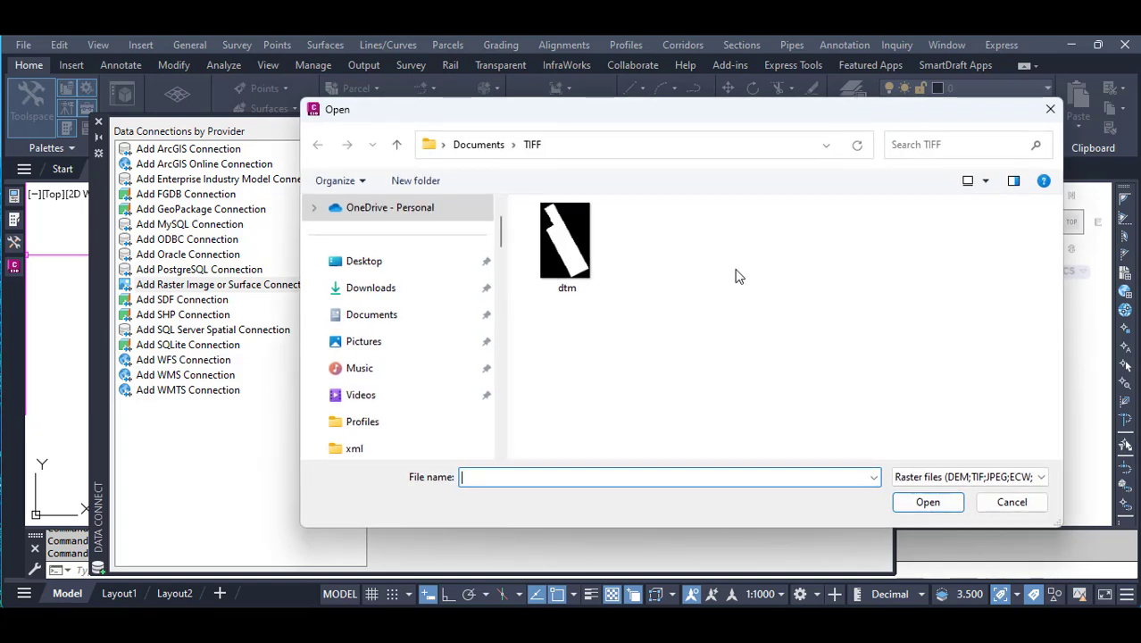
click(563, 234)
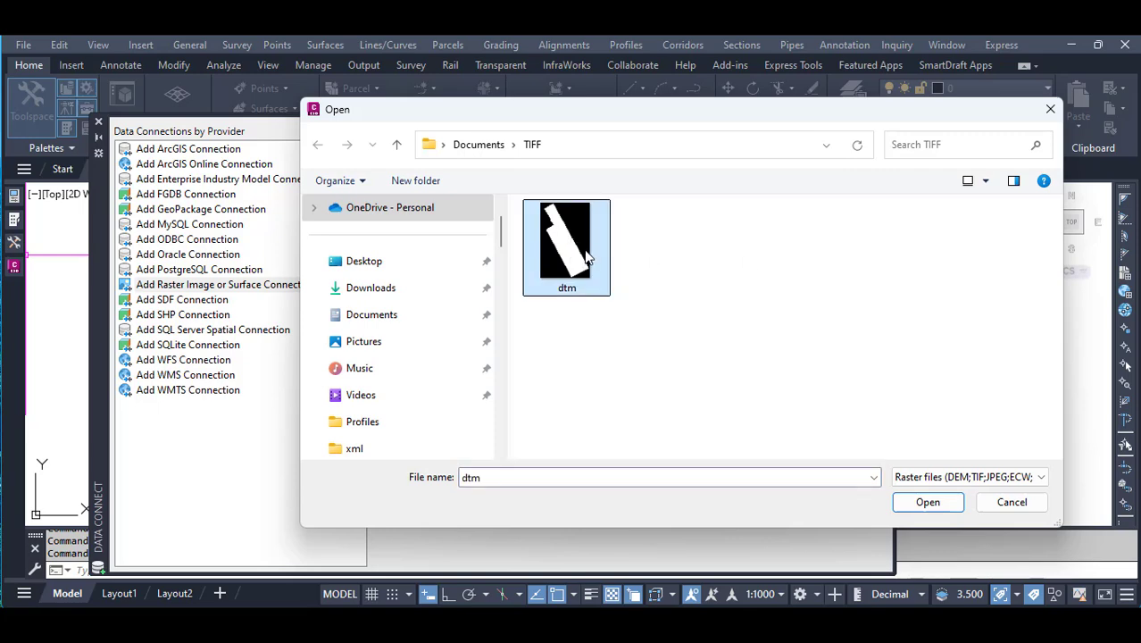
click(900, 505)
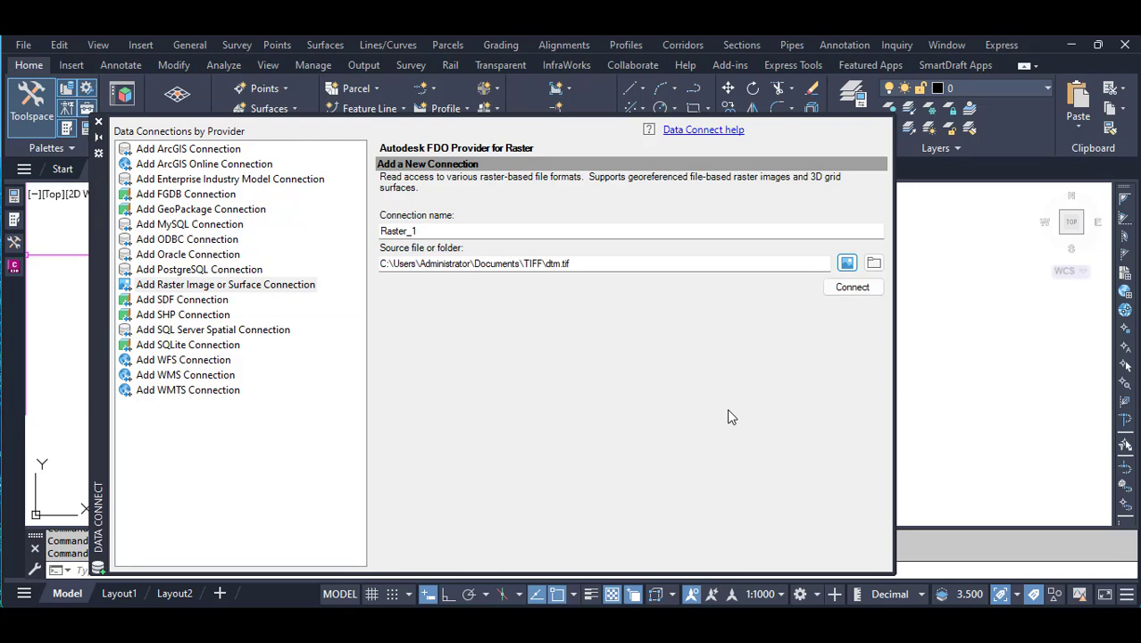
- Connect to dtm.tif, confirm its EPSG:32643 UTM84-43N spatial context, and add the raster to the map
click(852, 288)
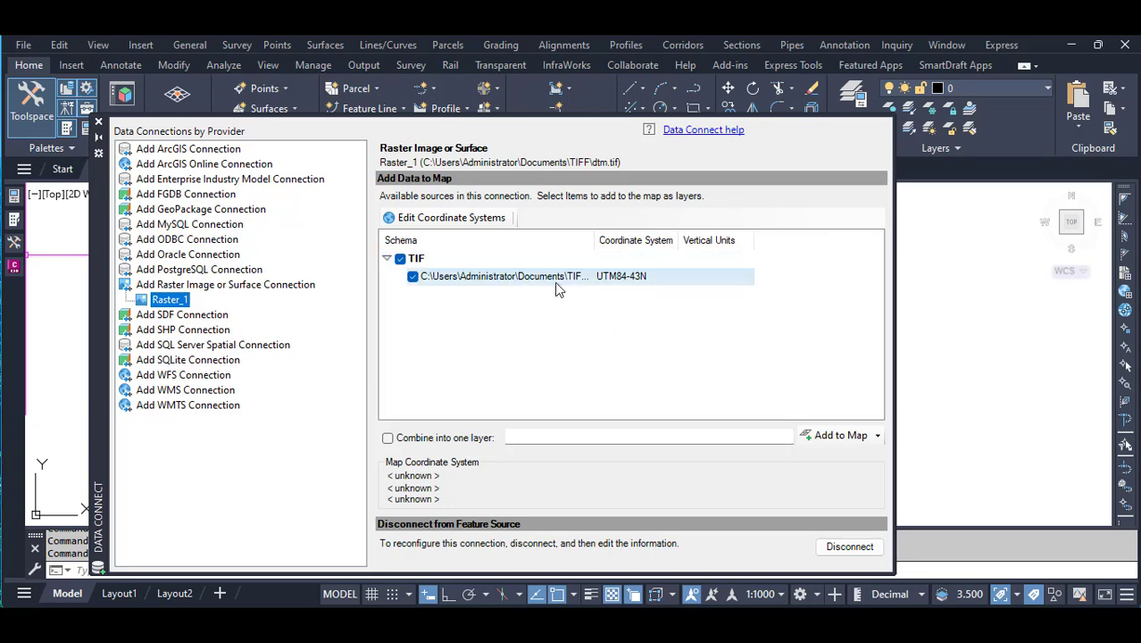
mouse_move(646, 281)
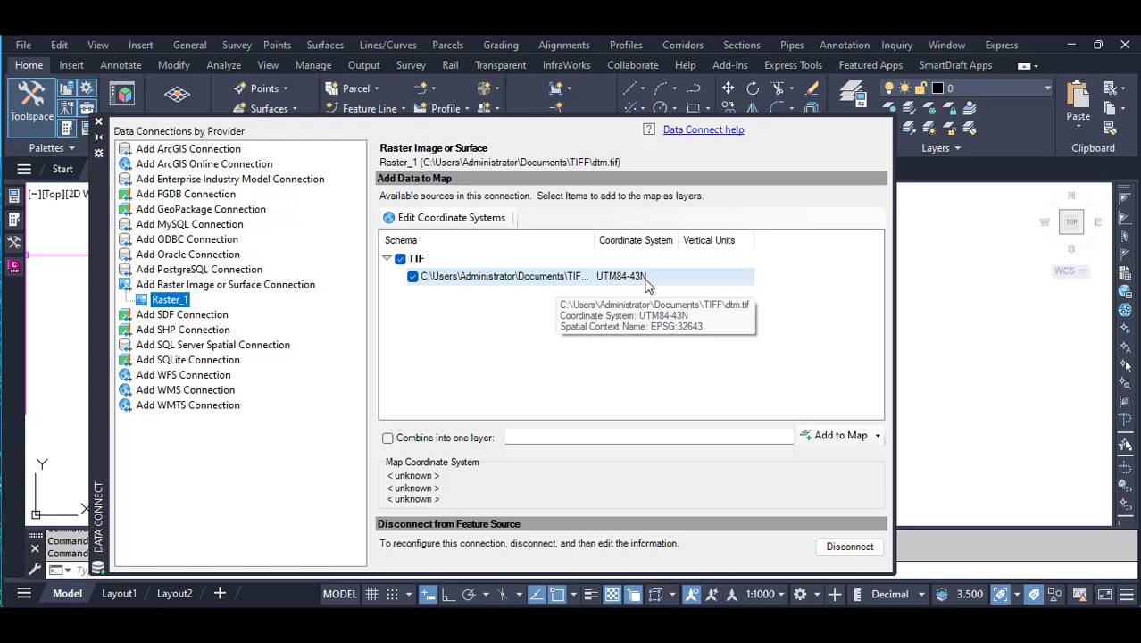
click(541, 281)
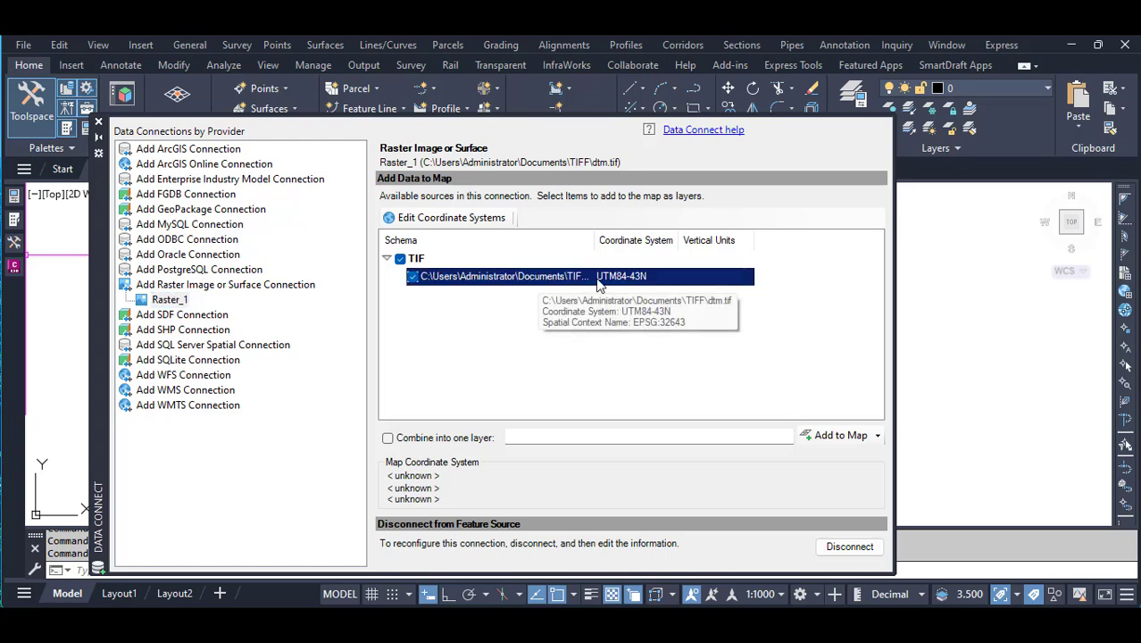
double_click(631, 280)
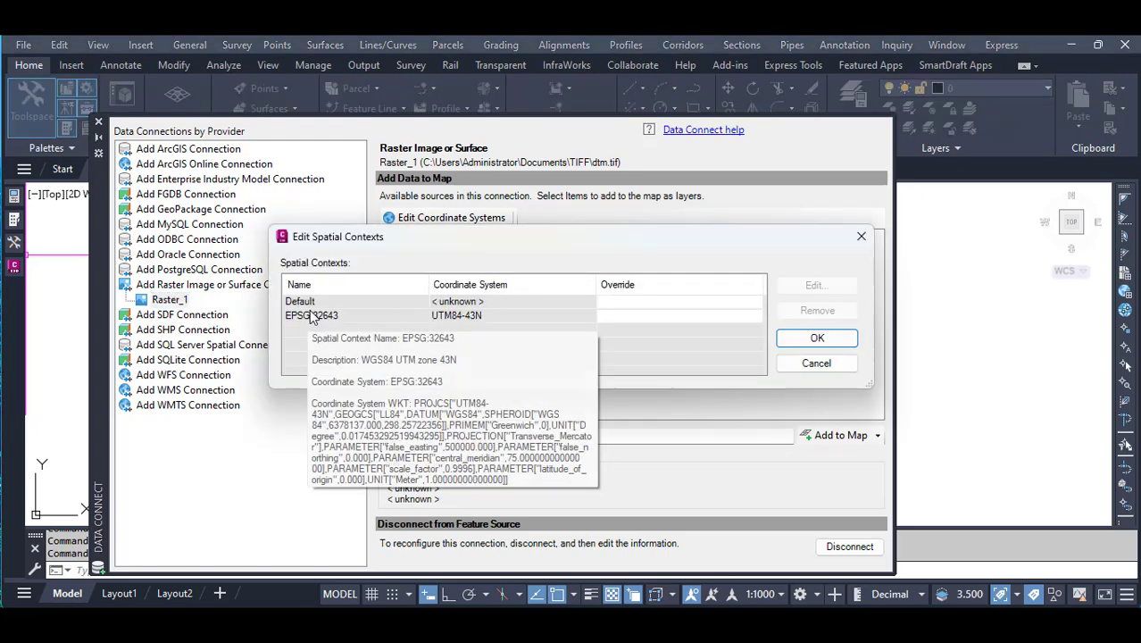
mouse_move(464, 315)
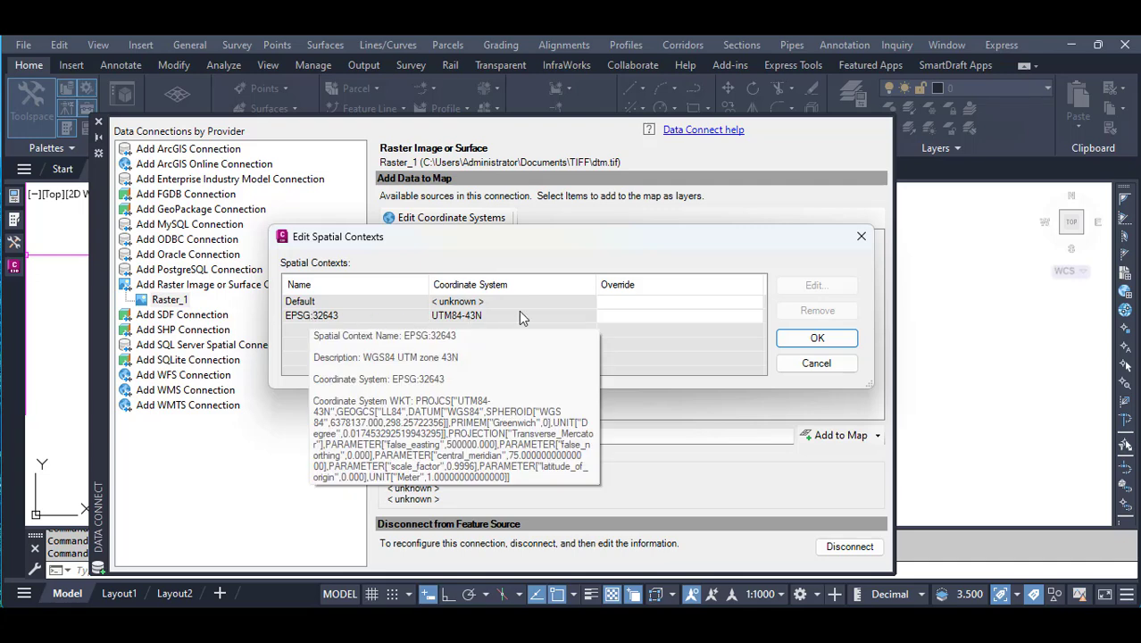
click(355, 317)
click(796, 338)
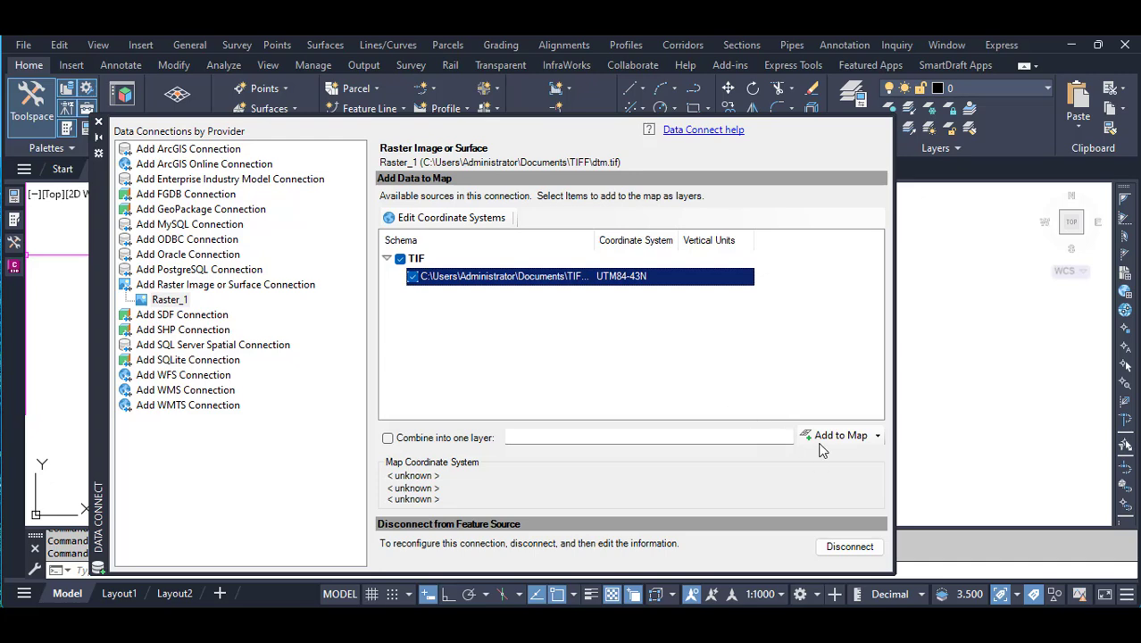
click(840, 436)
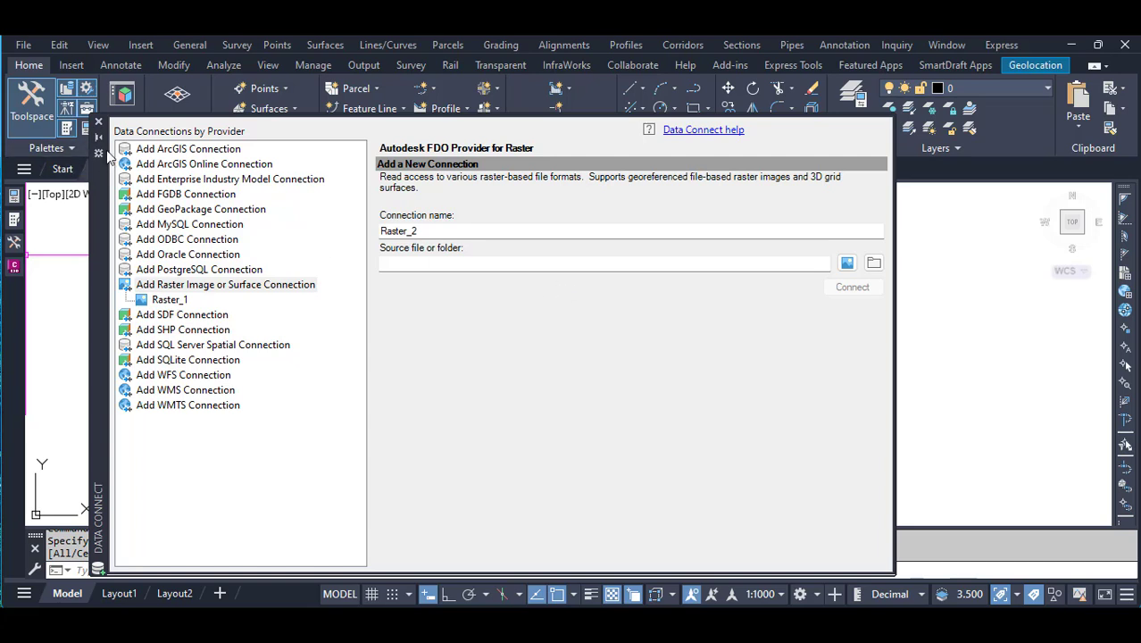
- Close Data Connect and start Create Contour Layer on the dtm layer in Display Manager
click(99, 122)
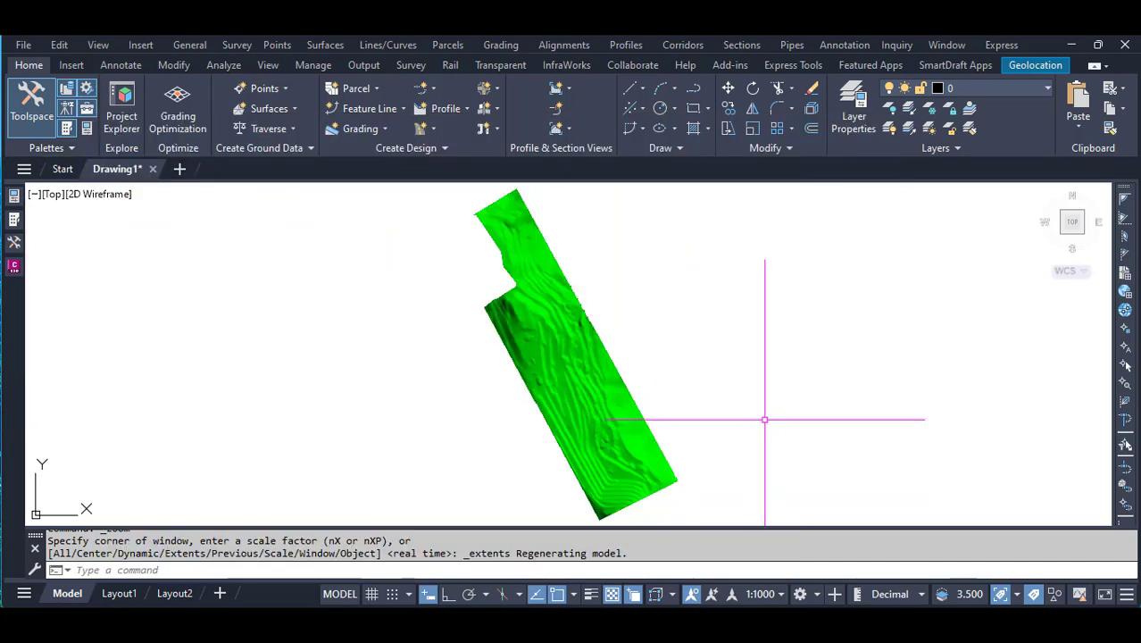
click(13, 265)
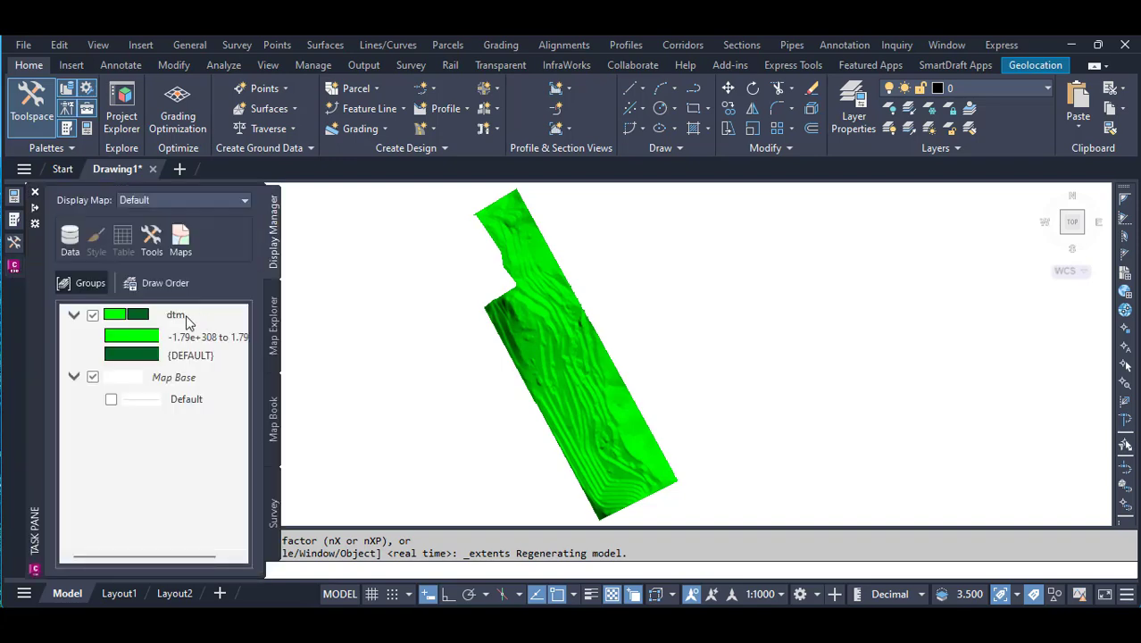
click(189, 317)
right_click(188, 320)
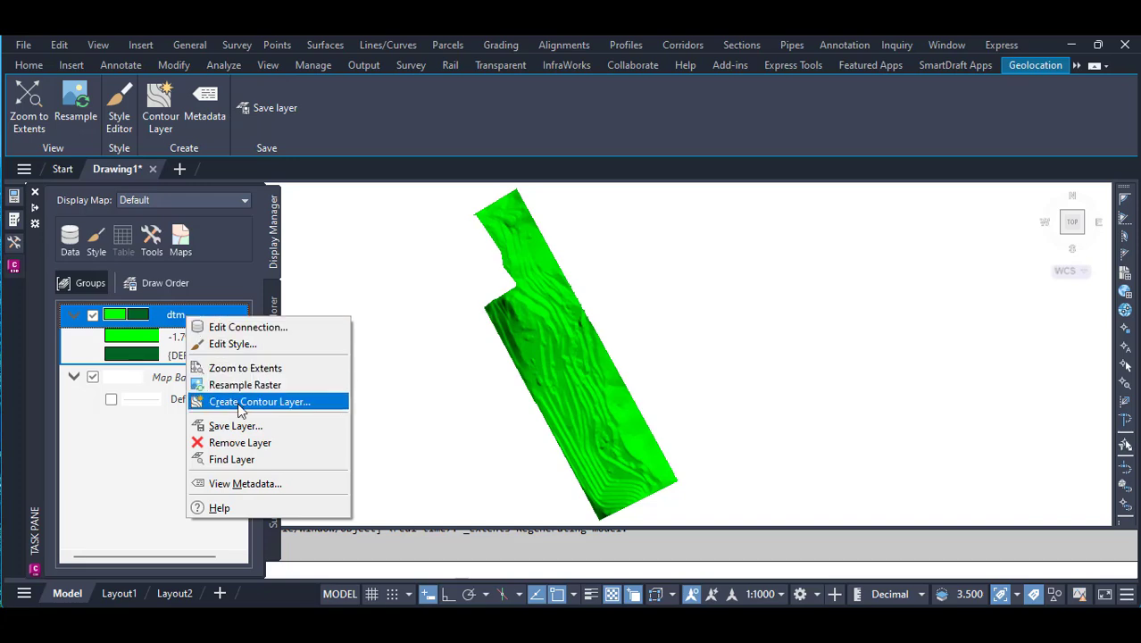
click(304, 404)
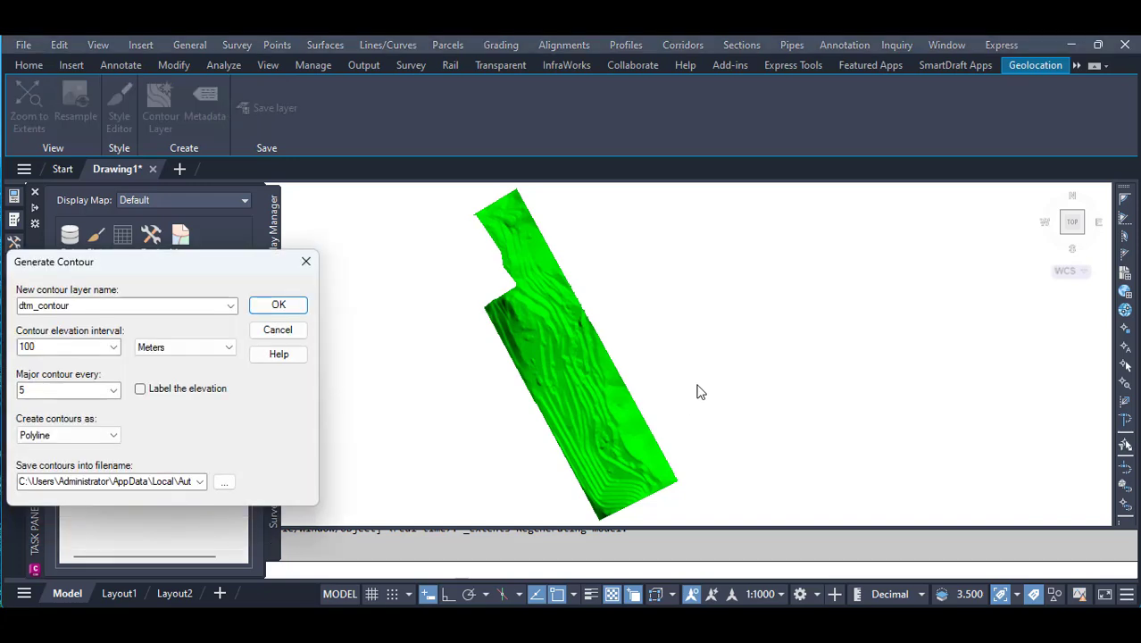
- Set the contour interval to 5 Meters with a major contour every 10
mouse_move(187, 266)
mouse_down()
mouse_move(755, 195)
mouse_move(863, 165)
mouse_move(869, 221)
mouse_up()
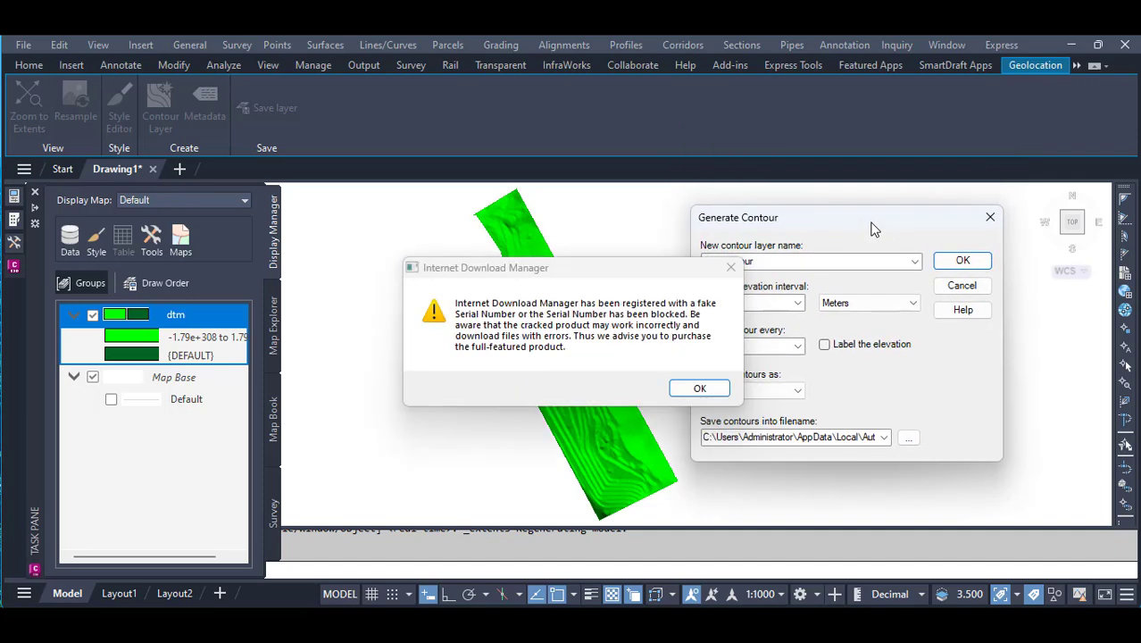
click(797, 304)
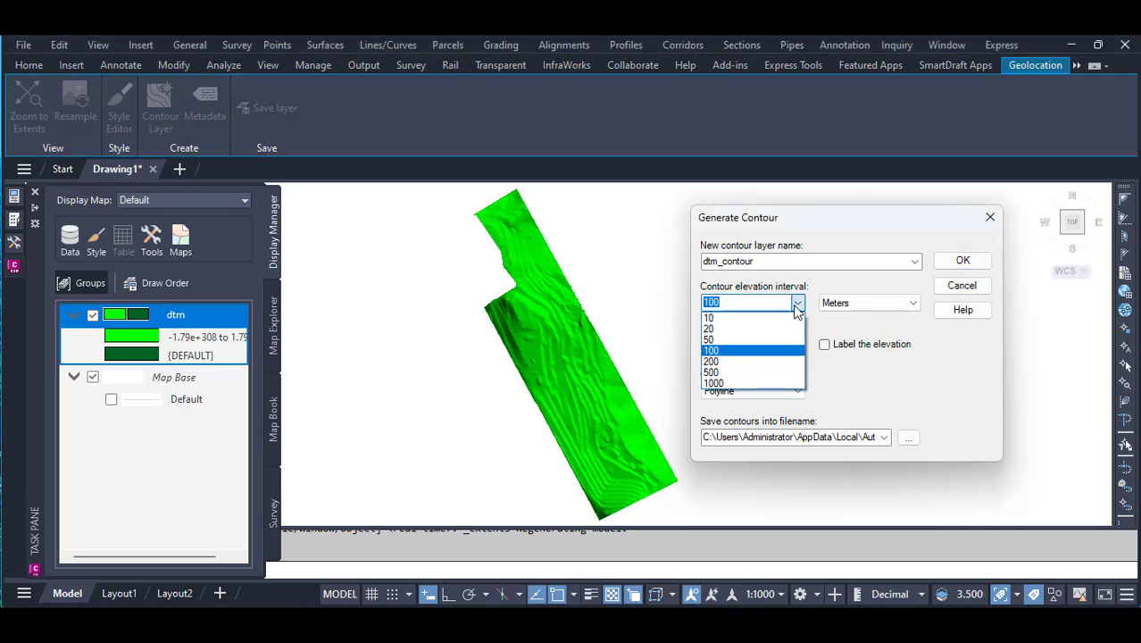
click(797, 306)
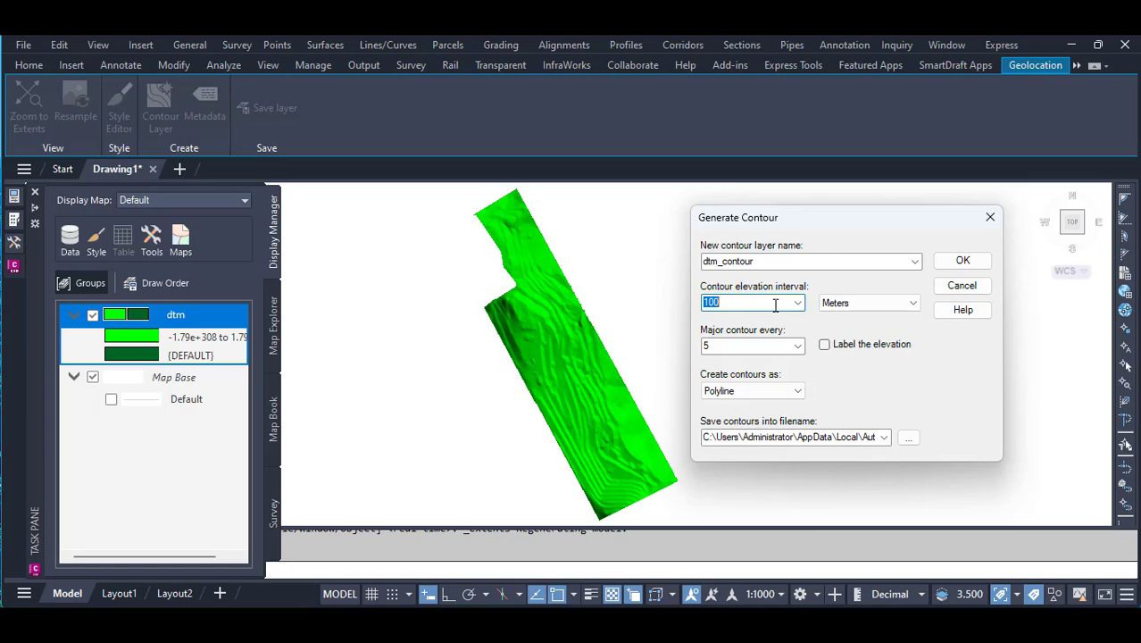
text(5)
click(721, 393)
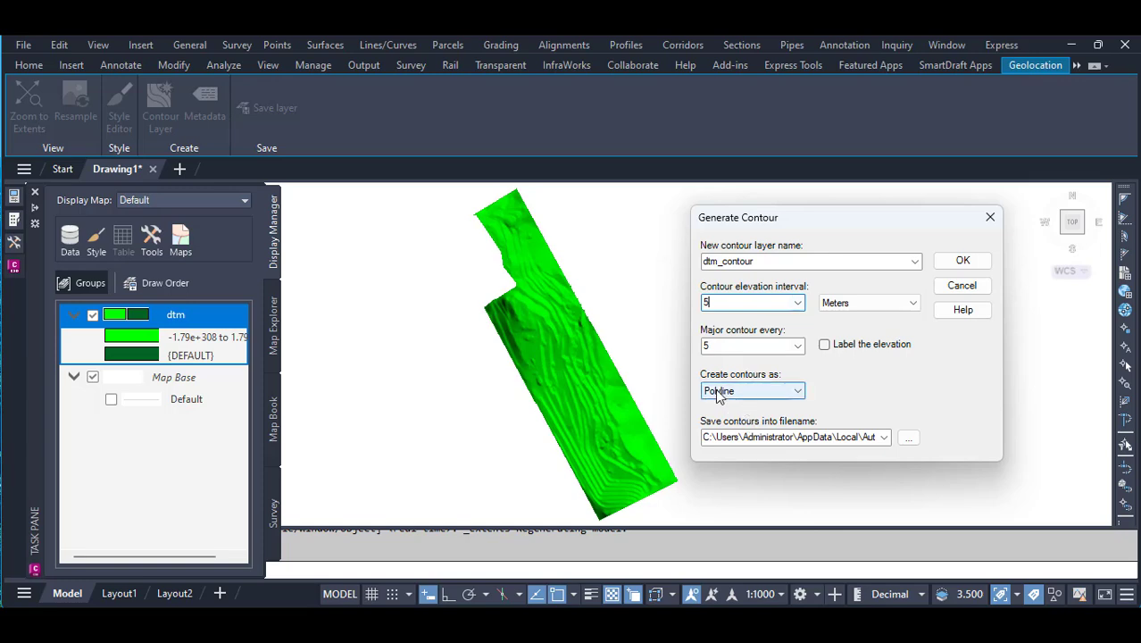
double_click(709, 345)
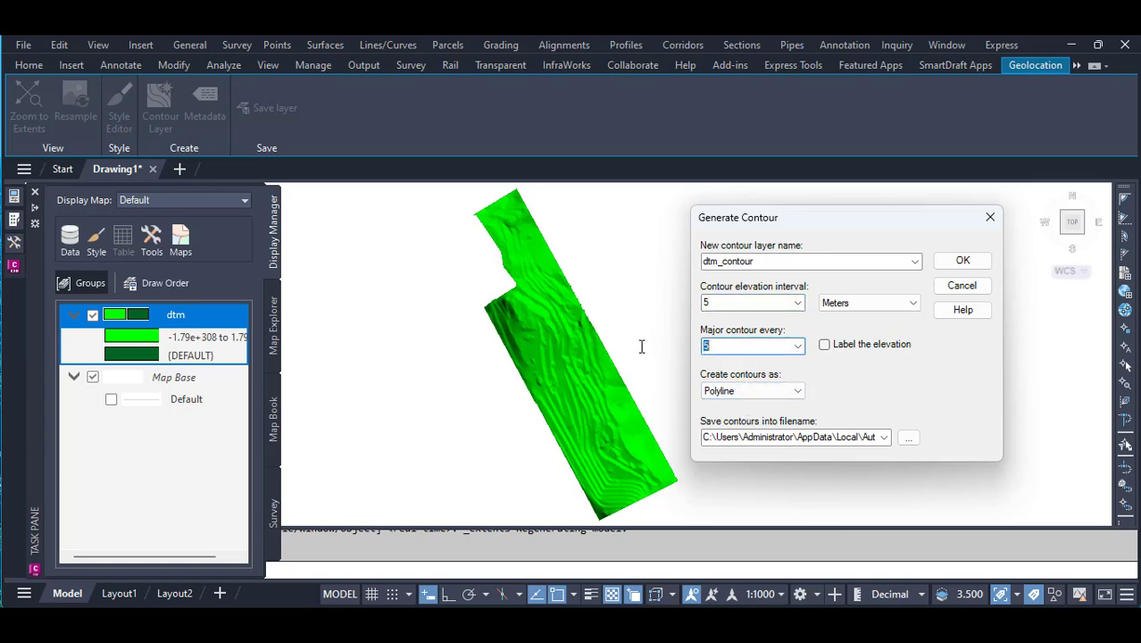
text(1)
text(0)
click(913, 303)
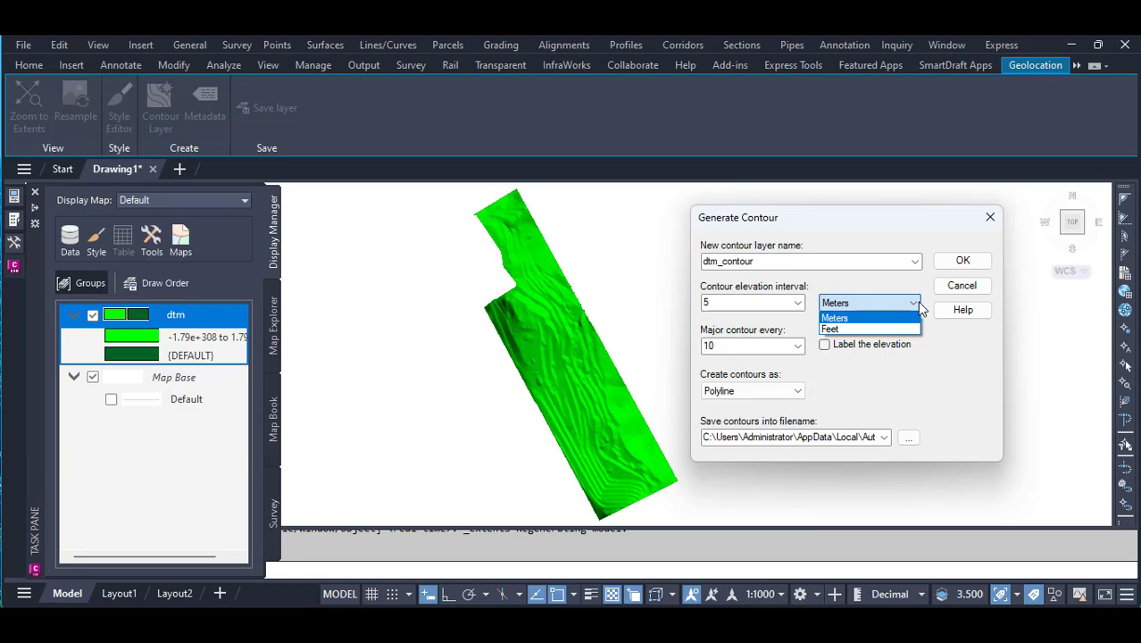
click(917, 301)
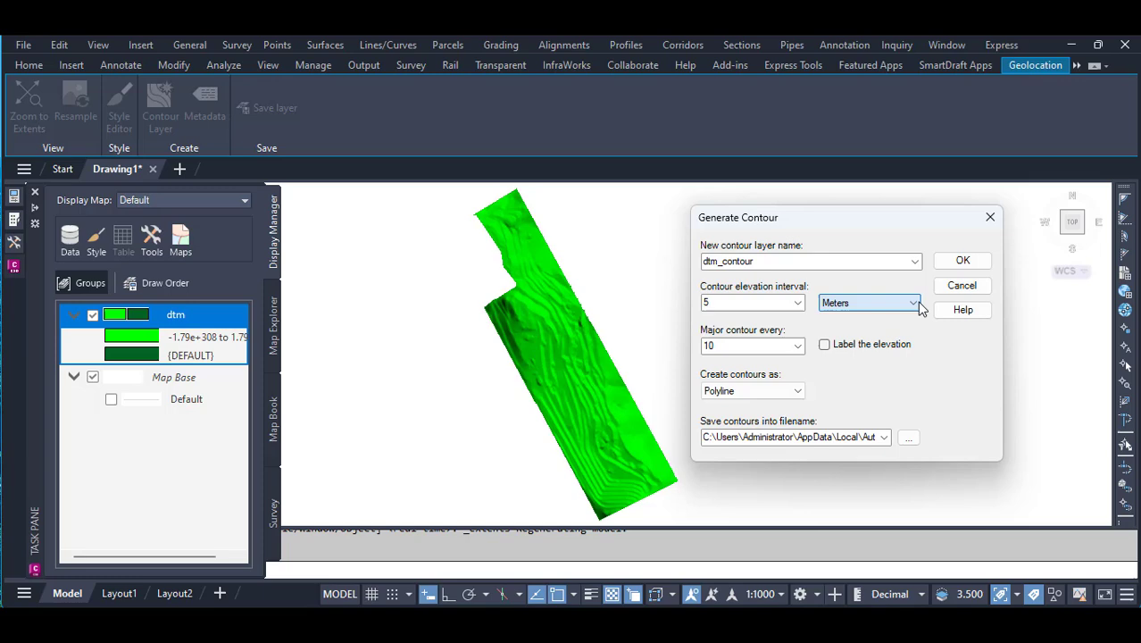
- Save the contour output as 00001 and generate the contours
click(905, 439)
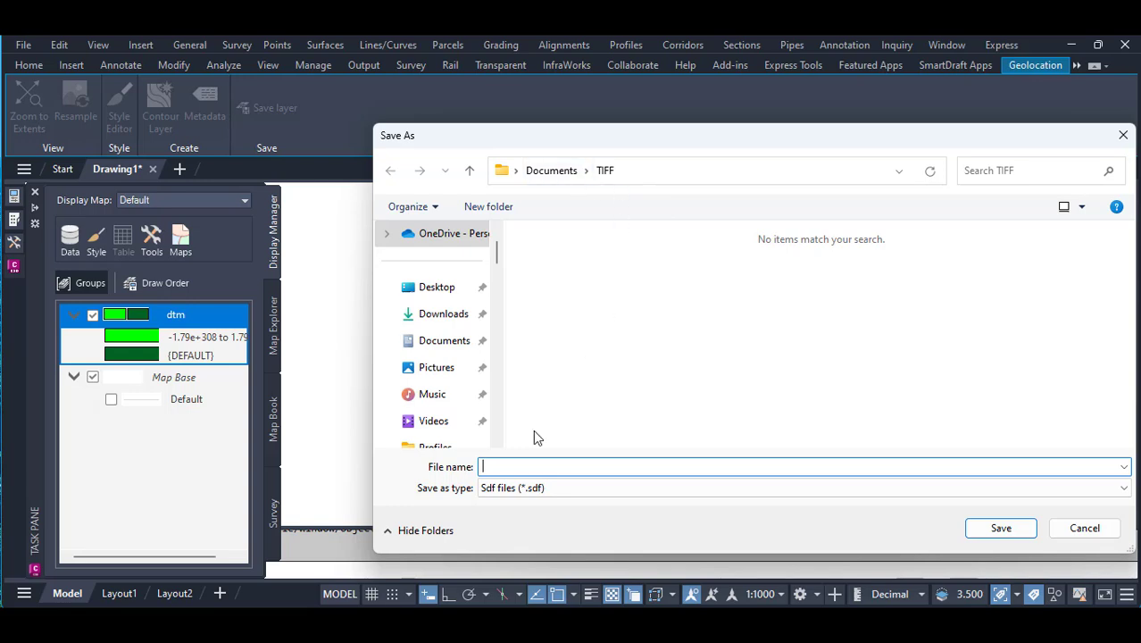
text(00001)
click(996, 528)
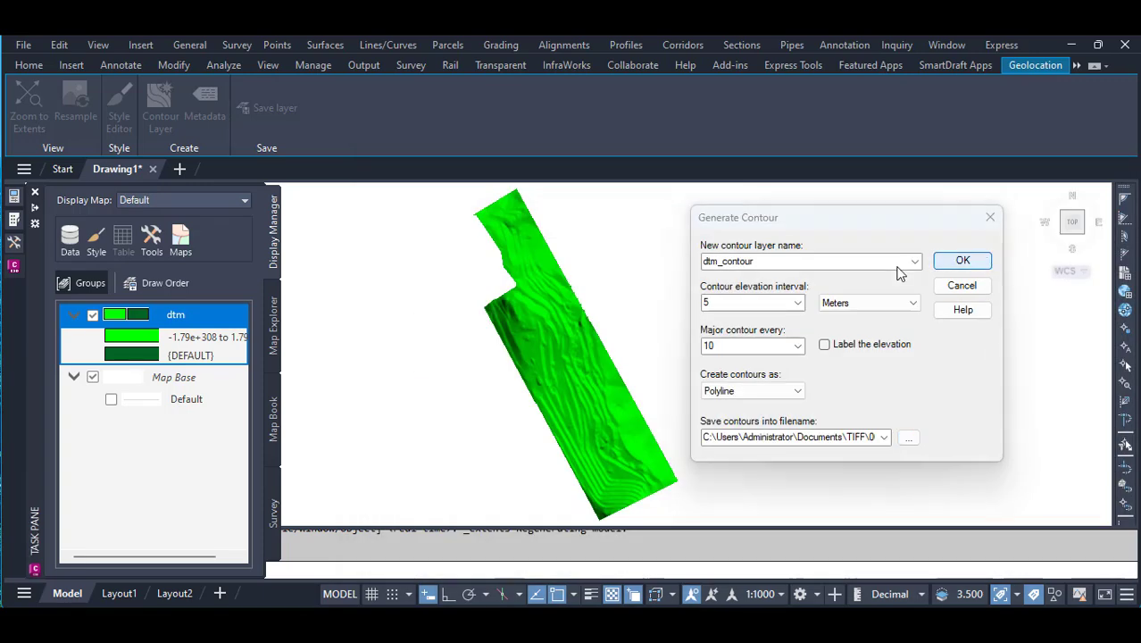
click(962, 260)
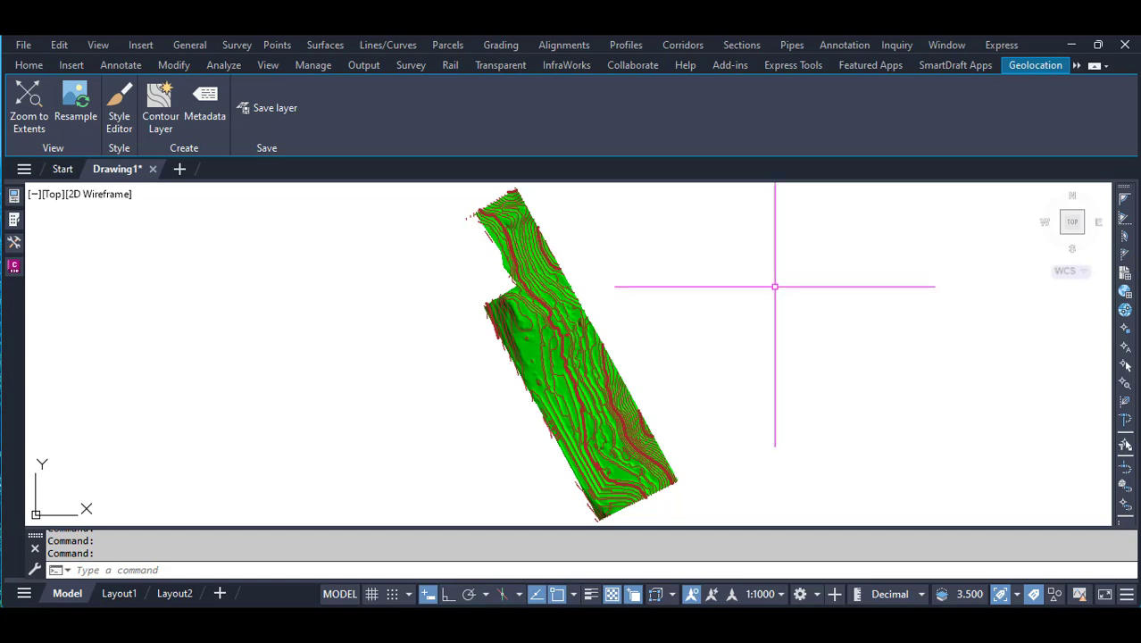
- Zoom in and out over the contoured dtm surface, then close the Drawing1 tab
scroll(500, 303, up, 2)
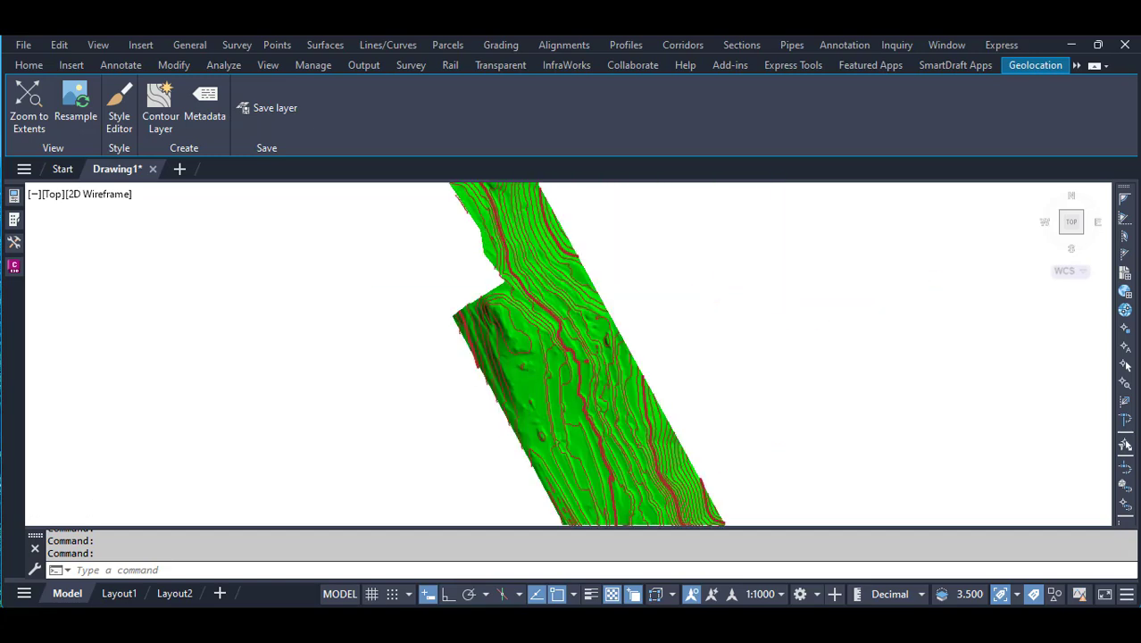
scroll(536, 286, up, 2)
scroll(598, 312, up, 2)
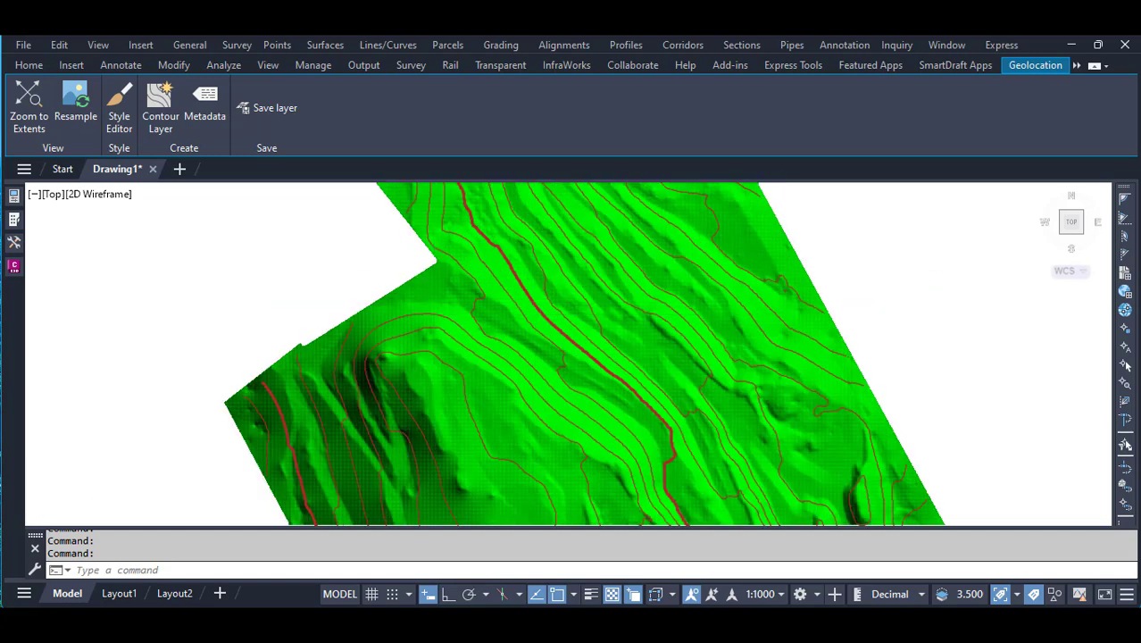
scroll(433, 283, down, 2)
scroll(448, 308, down, 2)
scroll(268, 267, down, 2)
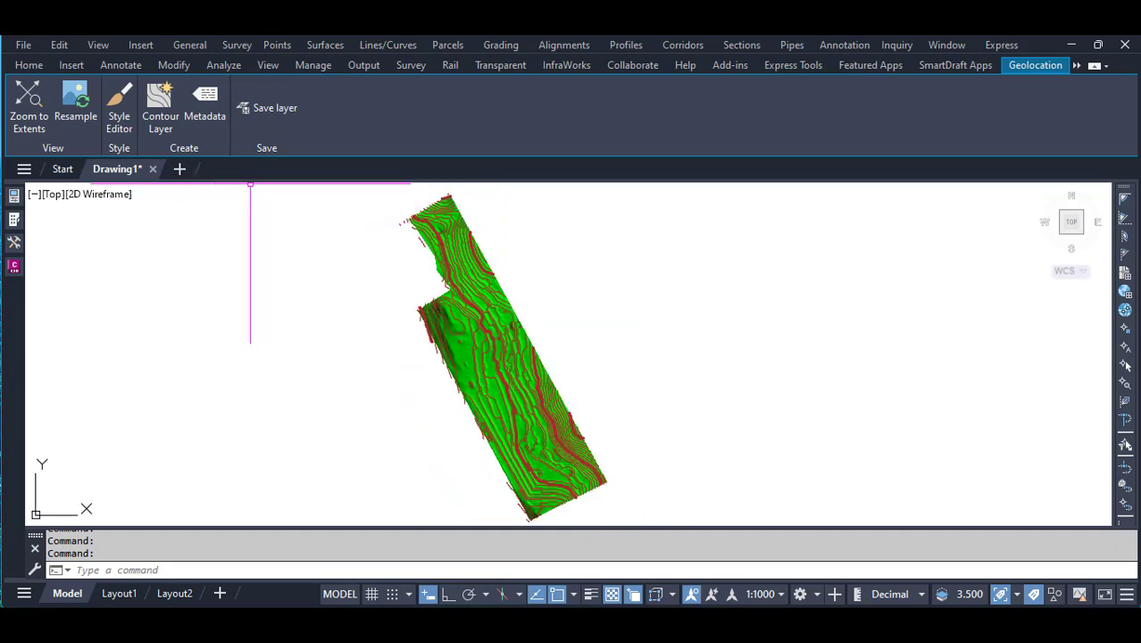
click(153, 169)
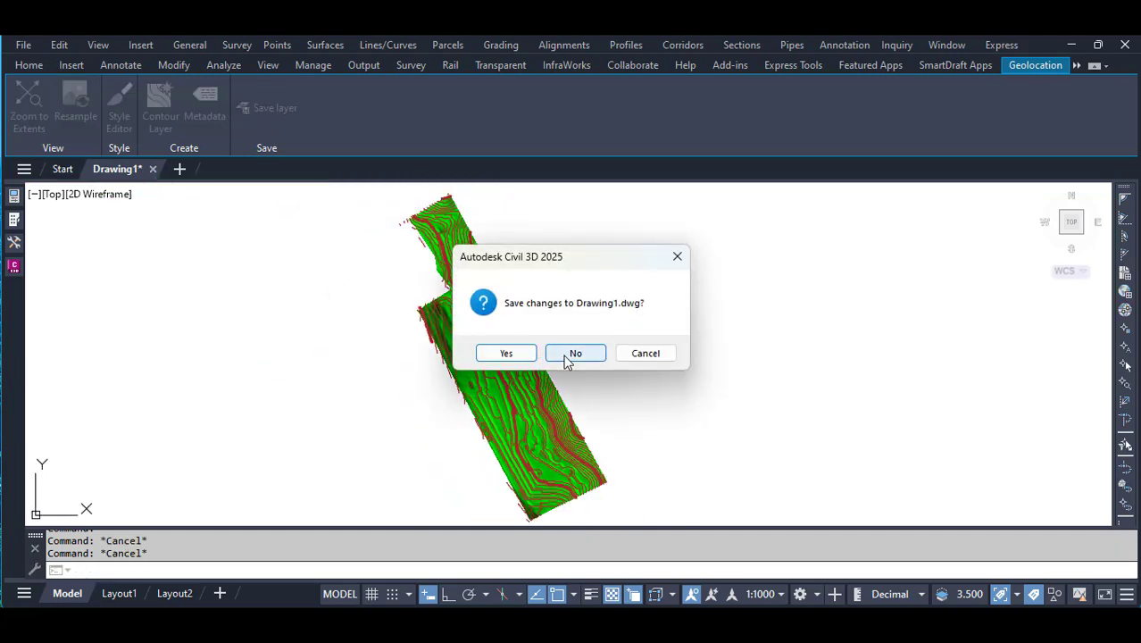
- Discard Drawing1 without saving and launch MAPIMPORT (mim) in Drawing2
click(563, 355)
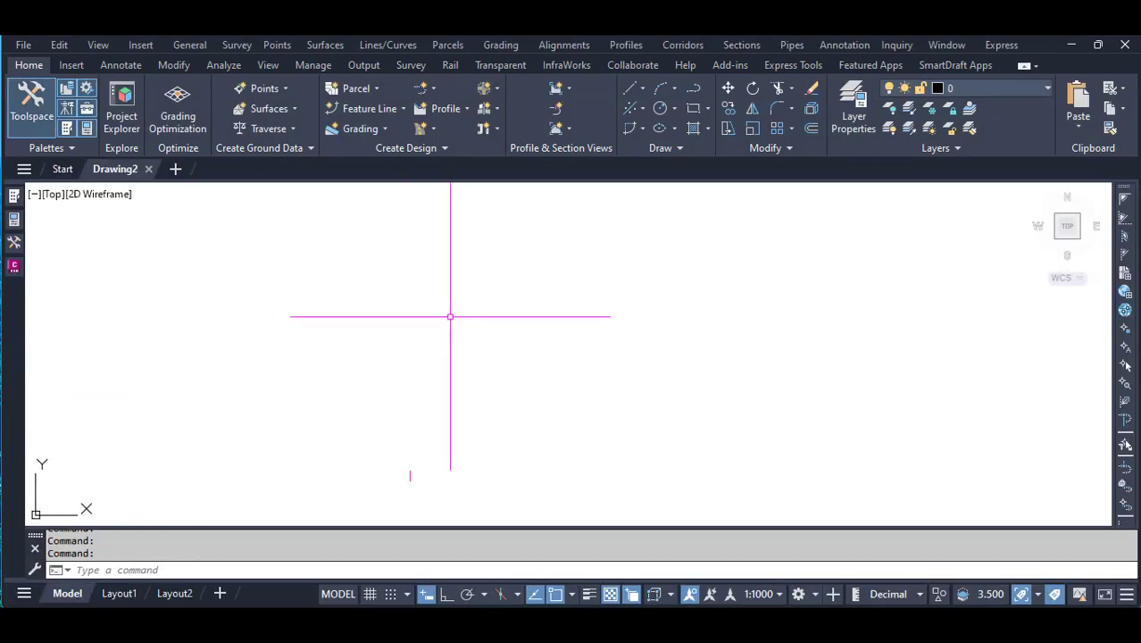
click(507, 303)
text(m)
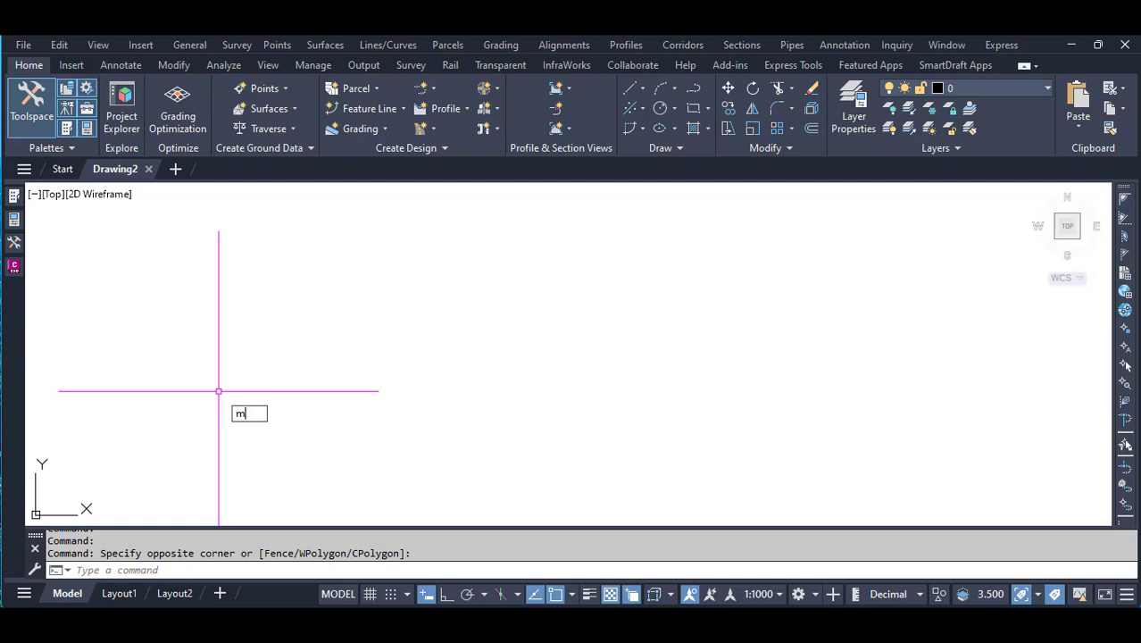
text(im)
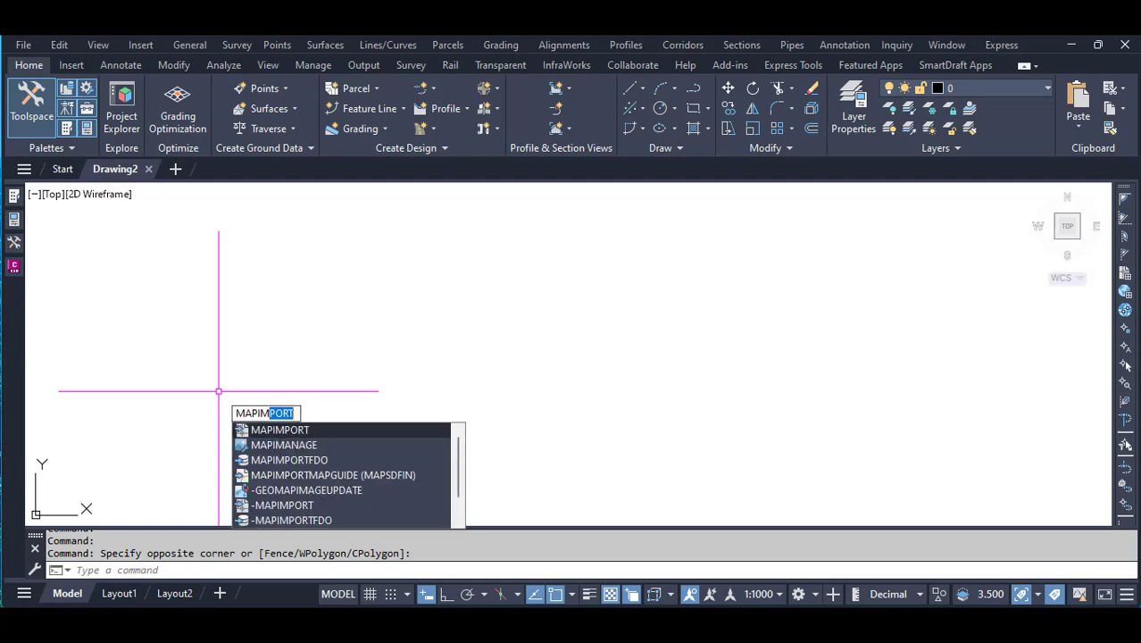
click(308, 433)
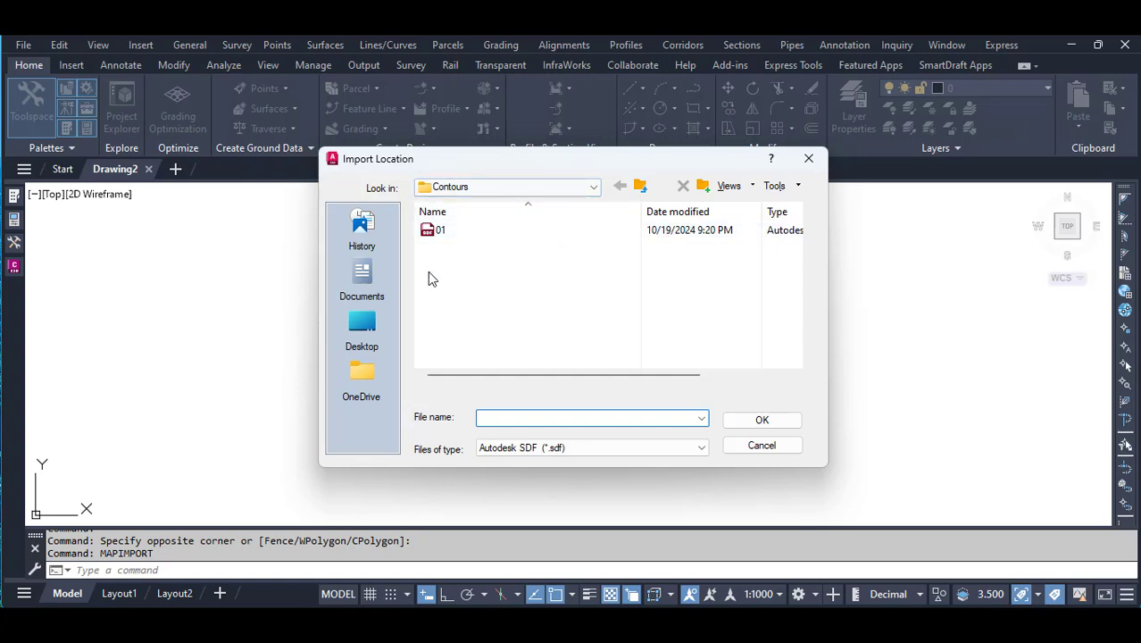
- Pick 00001.sdf from Documents\TIFF as the file to import
click(362, 277)
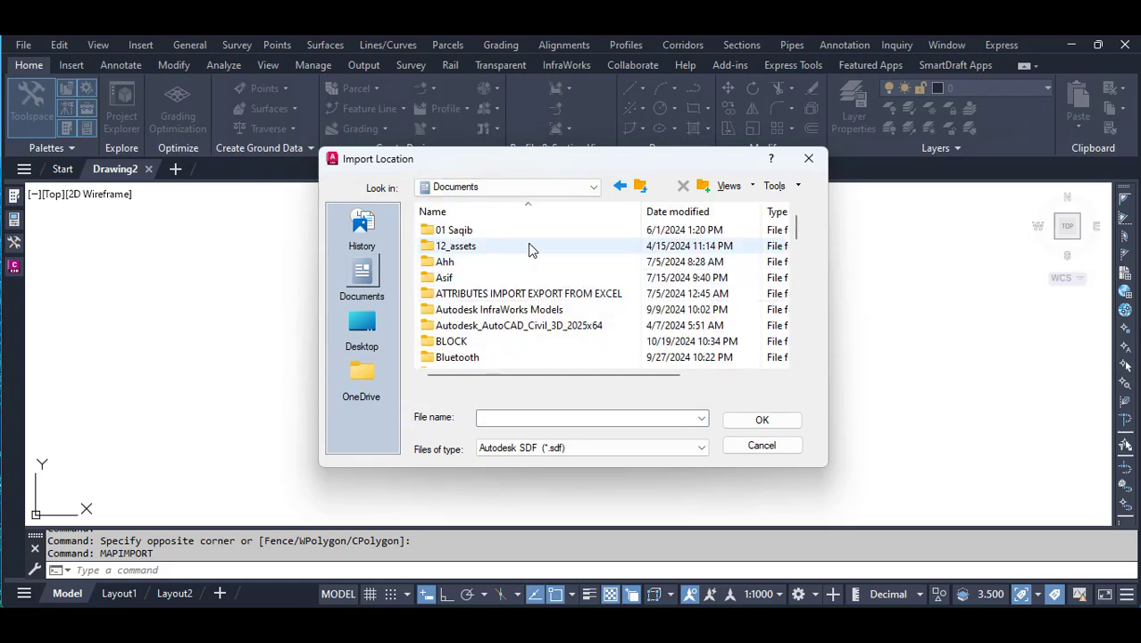
scroll(517, 336, down, 2)
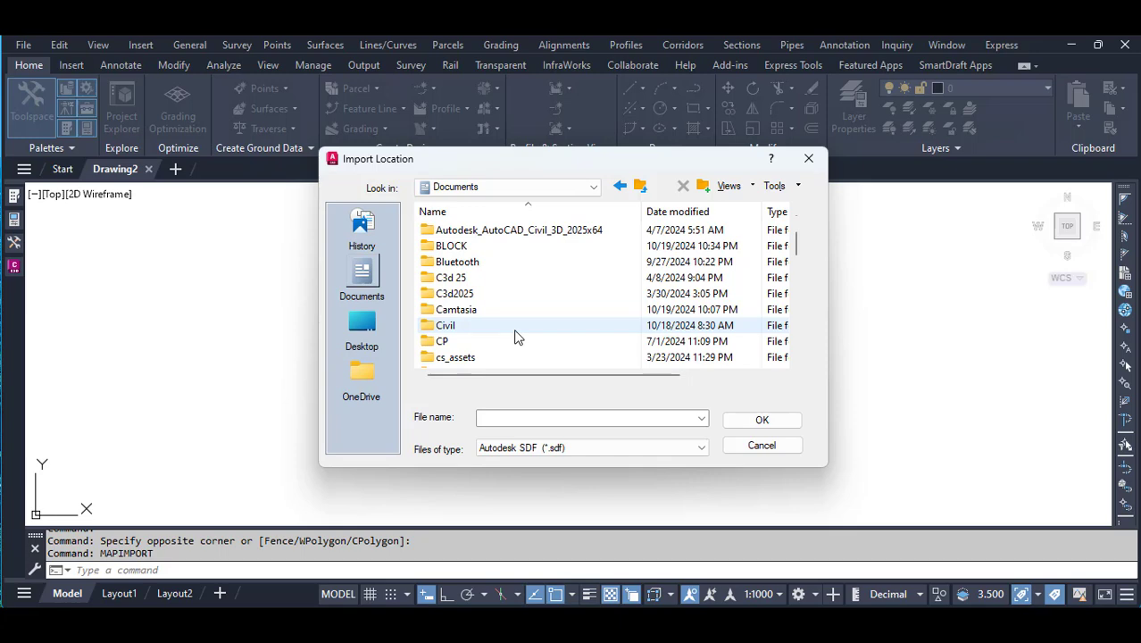
click(516, 337)
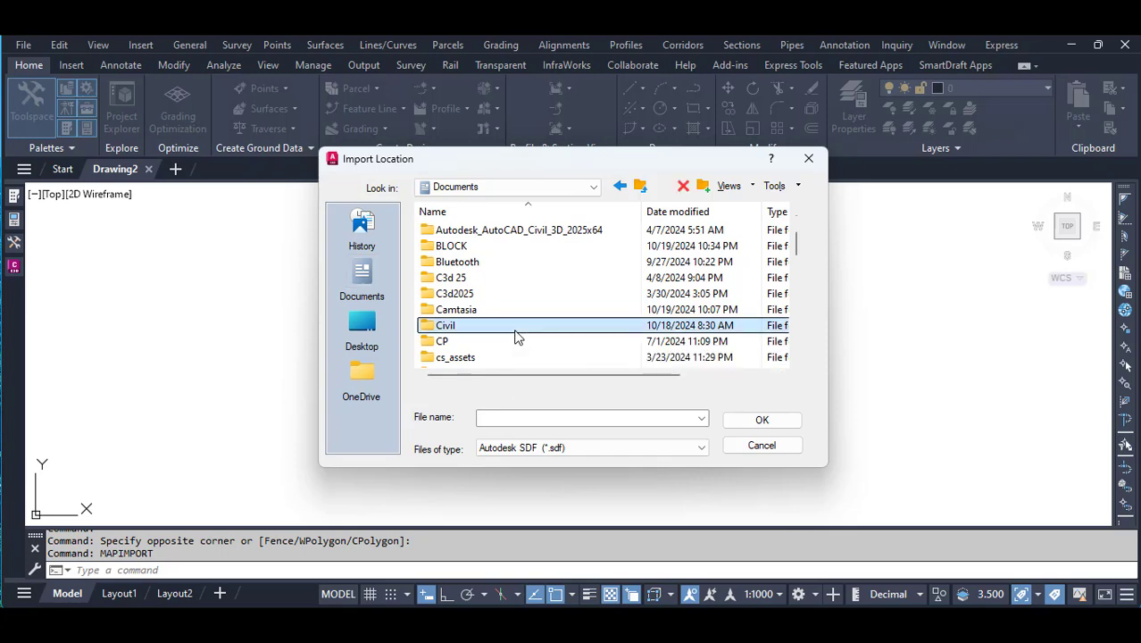
scroll(500, 331, down, 5)
double_click(461, 308)
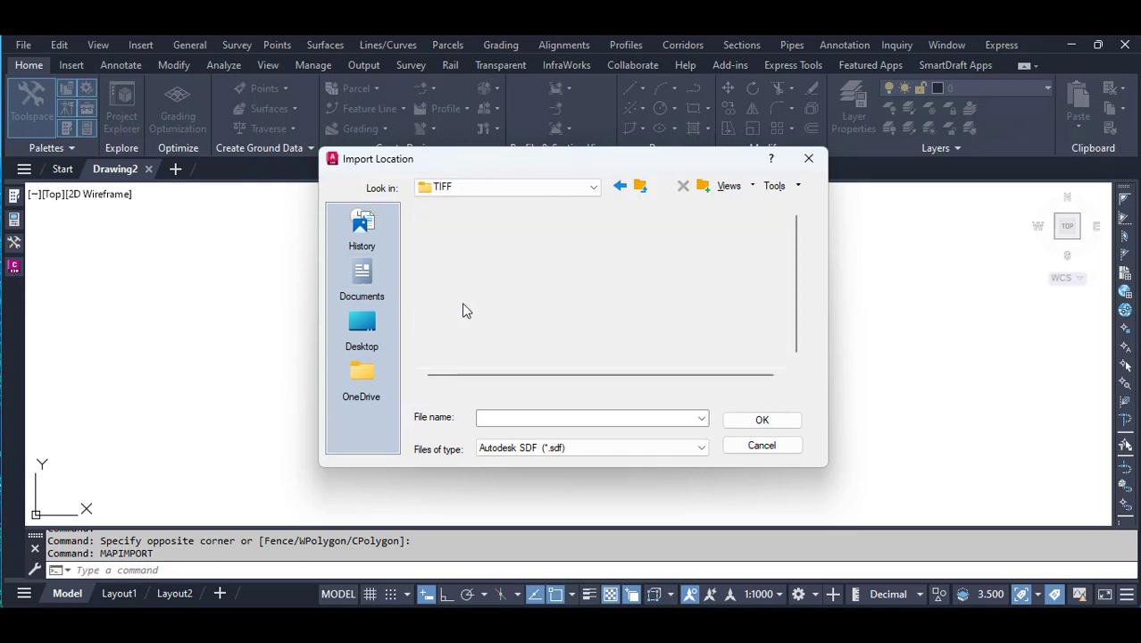
click(446, 234)
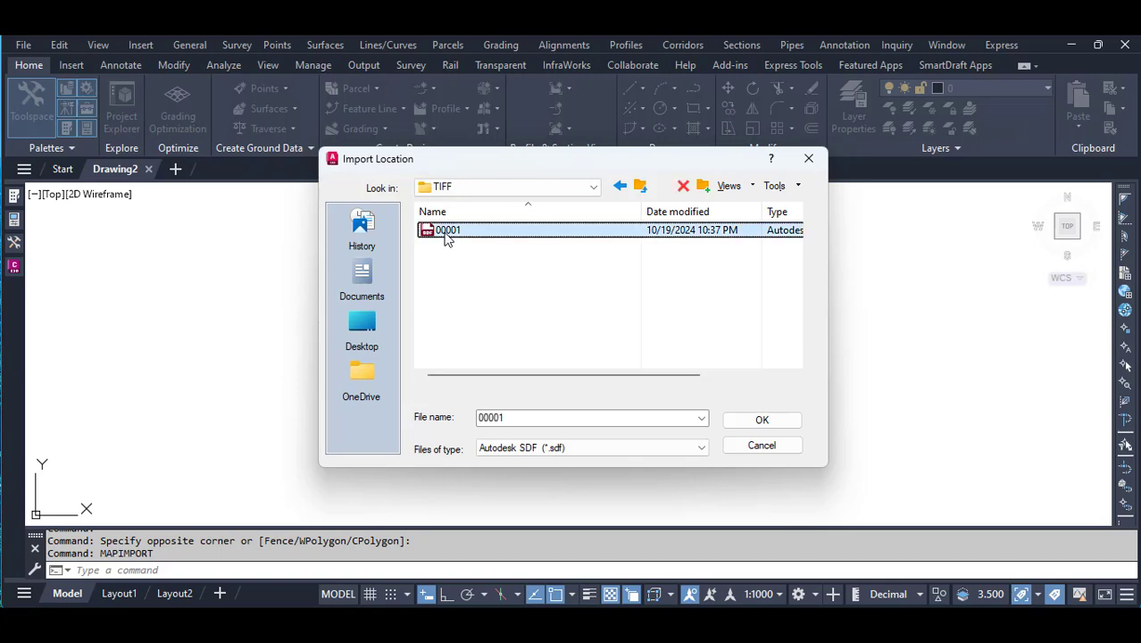
click(750, 428)
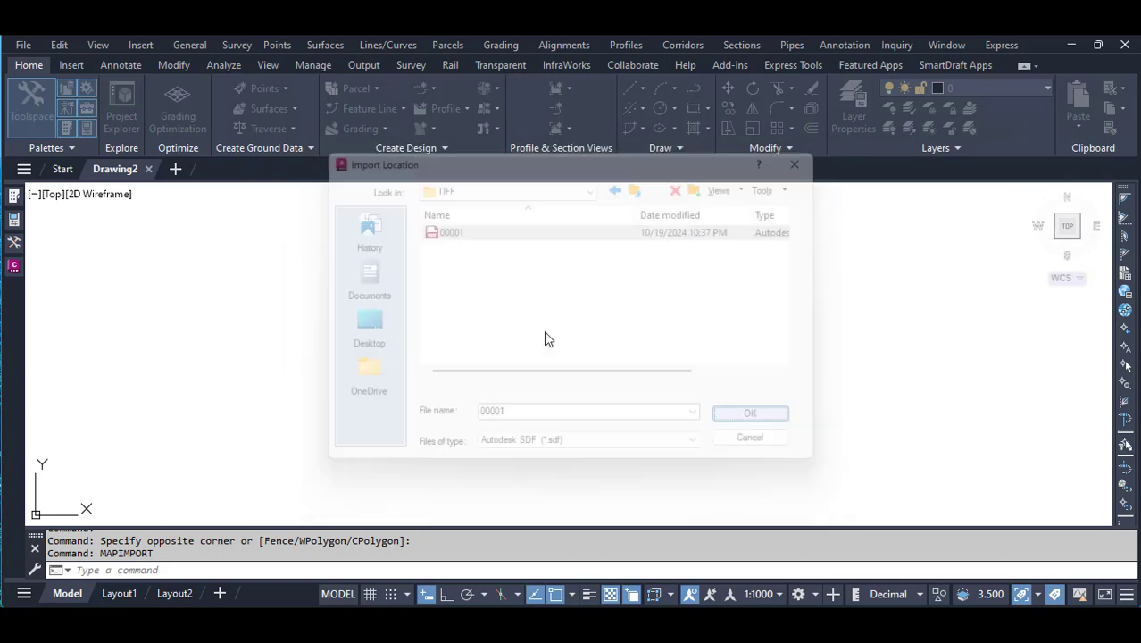
drag(587, 107, 582, 78)
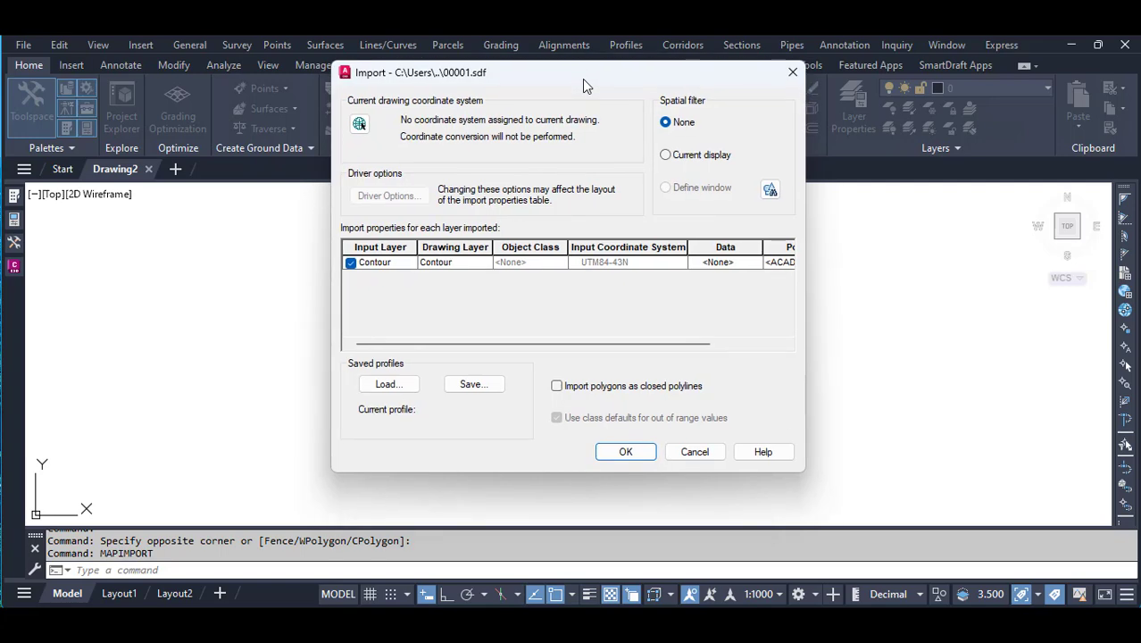
- Set the Contour layer's data to create object data in the Contour table
click(722, 264)
click(755, 263)
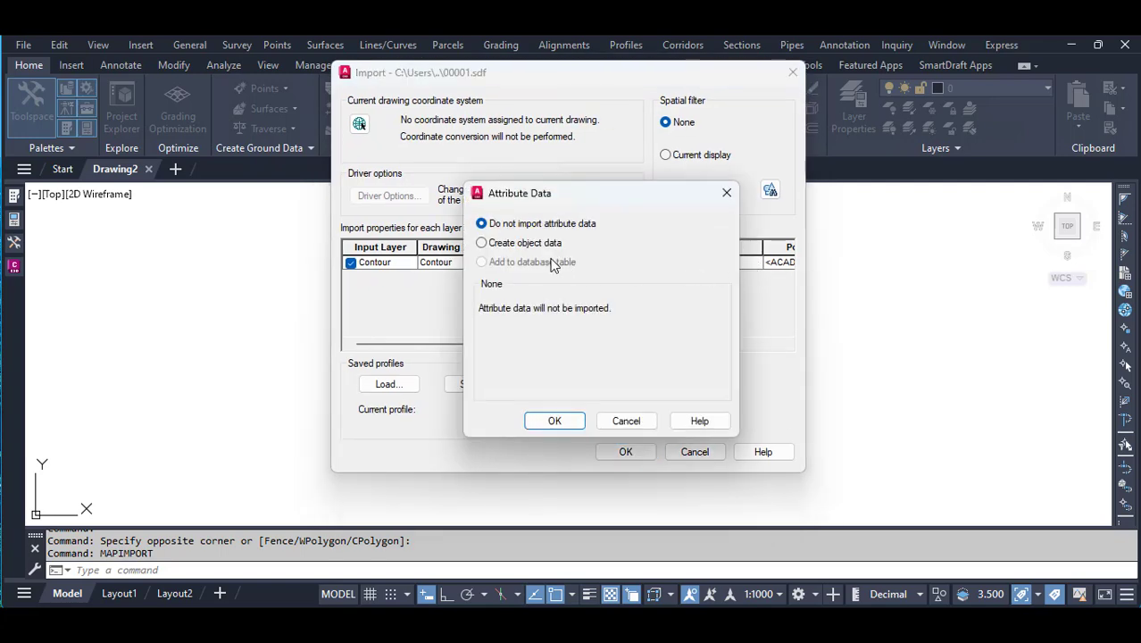
click(486, 245)
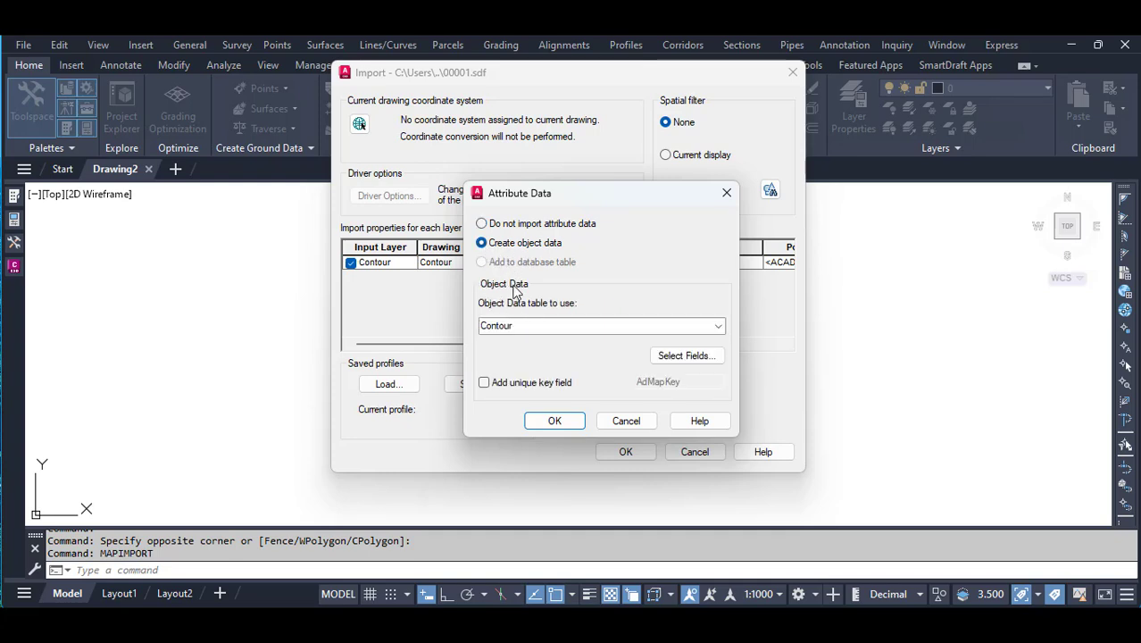
click(584, 328)
click(715, 325)
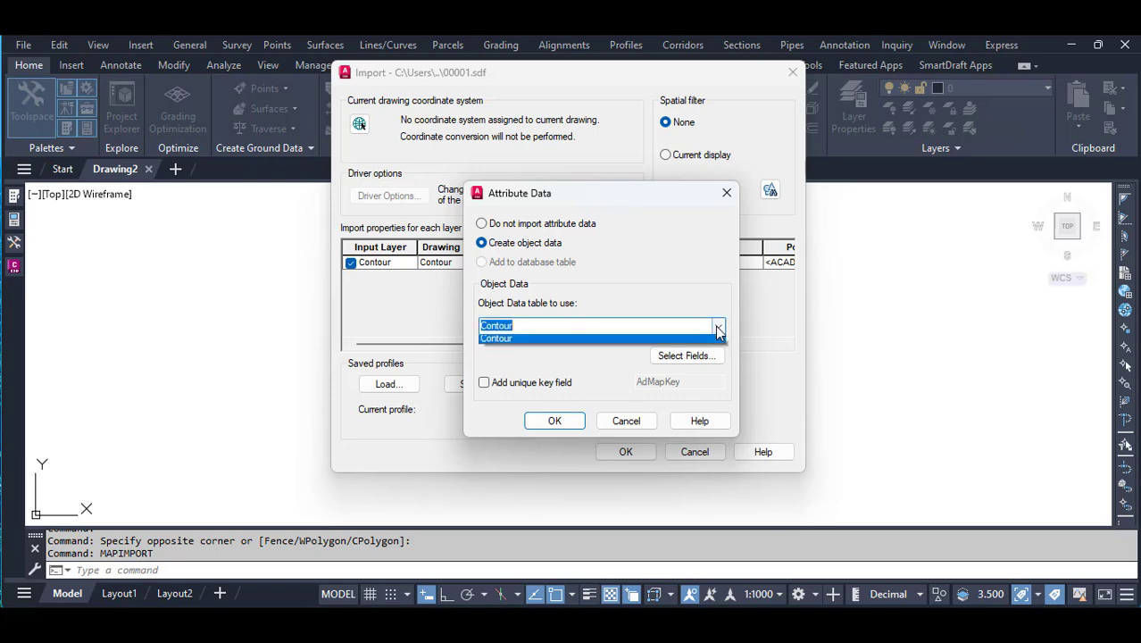
click(711, 343)
- Keep the ElevationIndex, Elevation and IsMajor field mapping, import polygons as closed polylines, and import
click(703, 353)
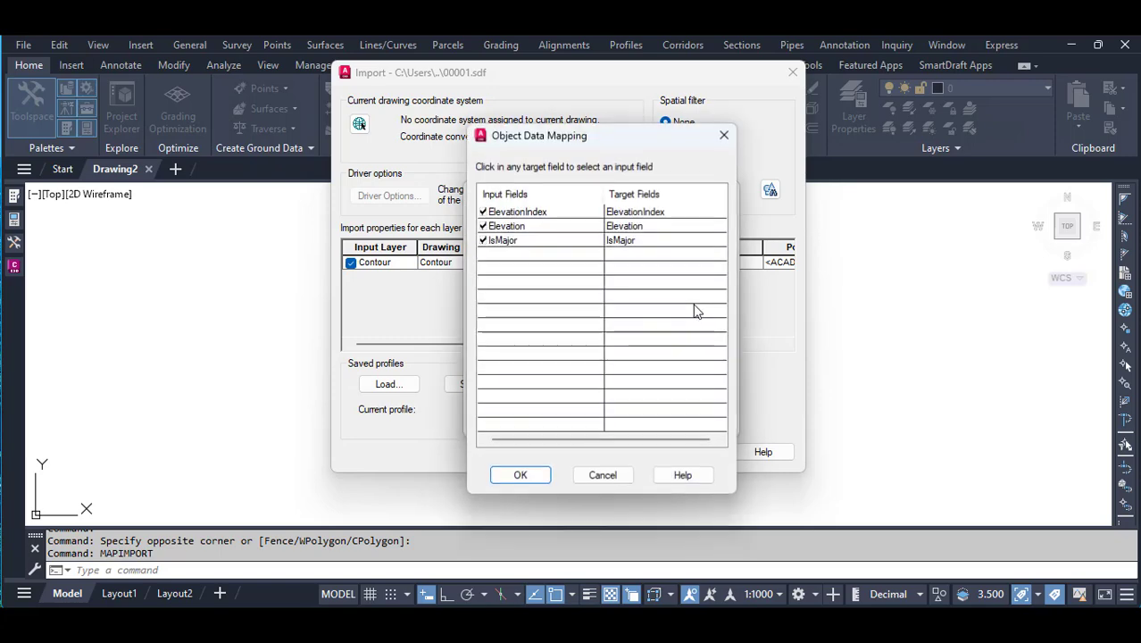
click(539, 475)
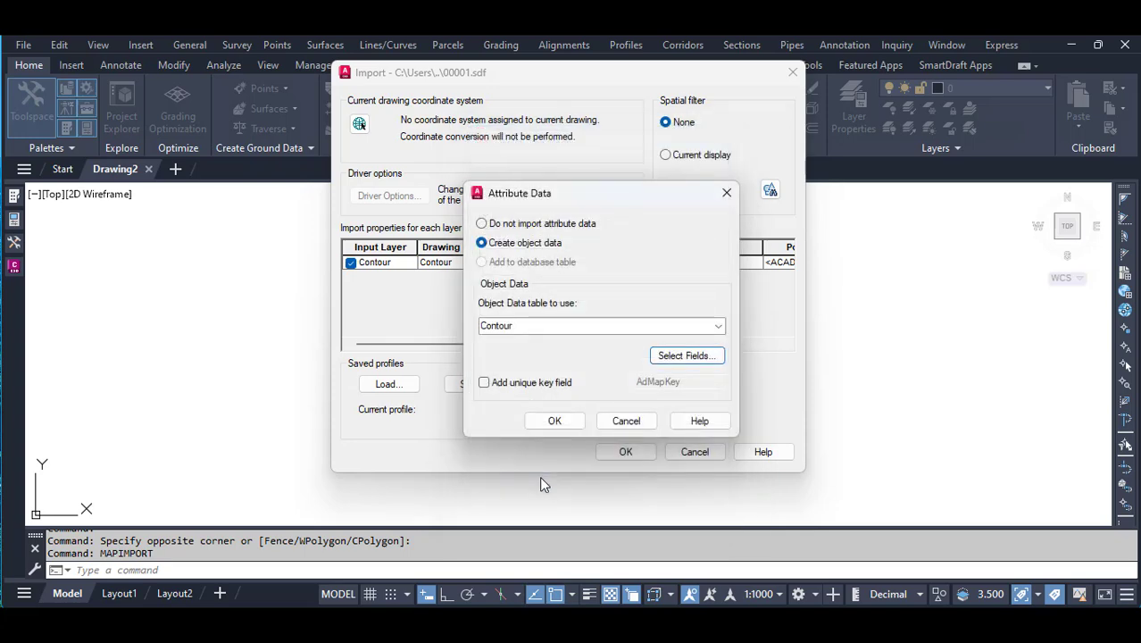
click(554, 421)
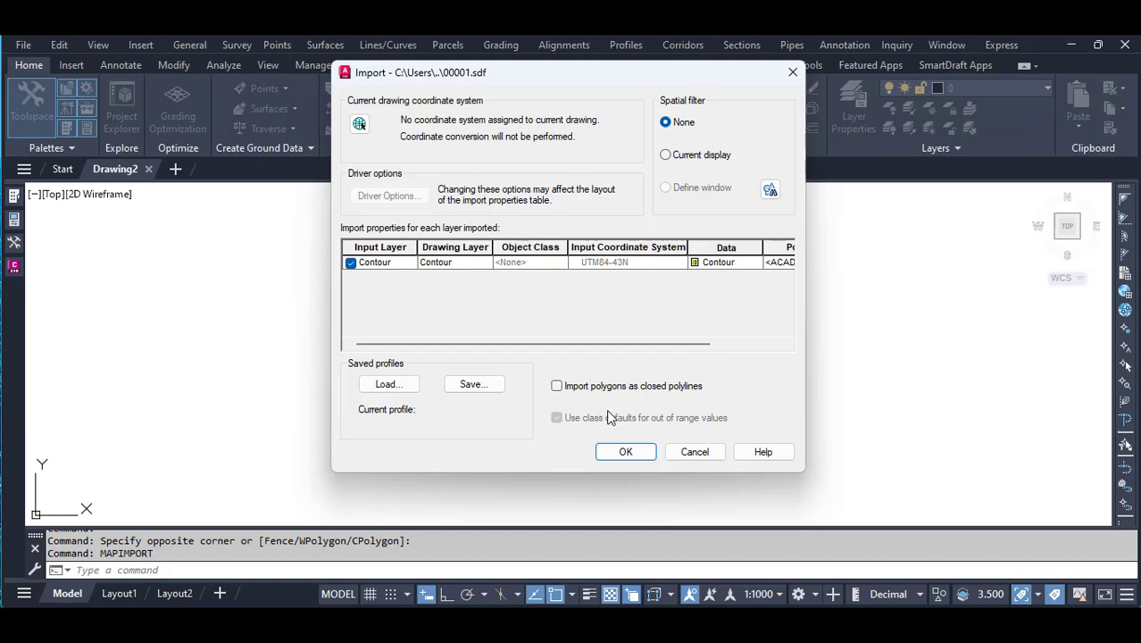
click(557, 386)
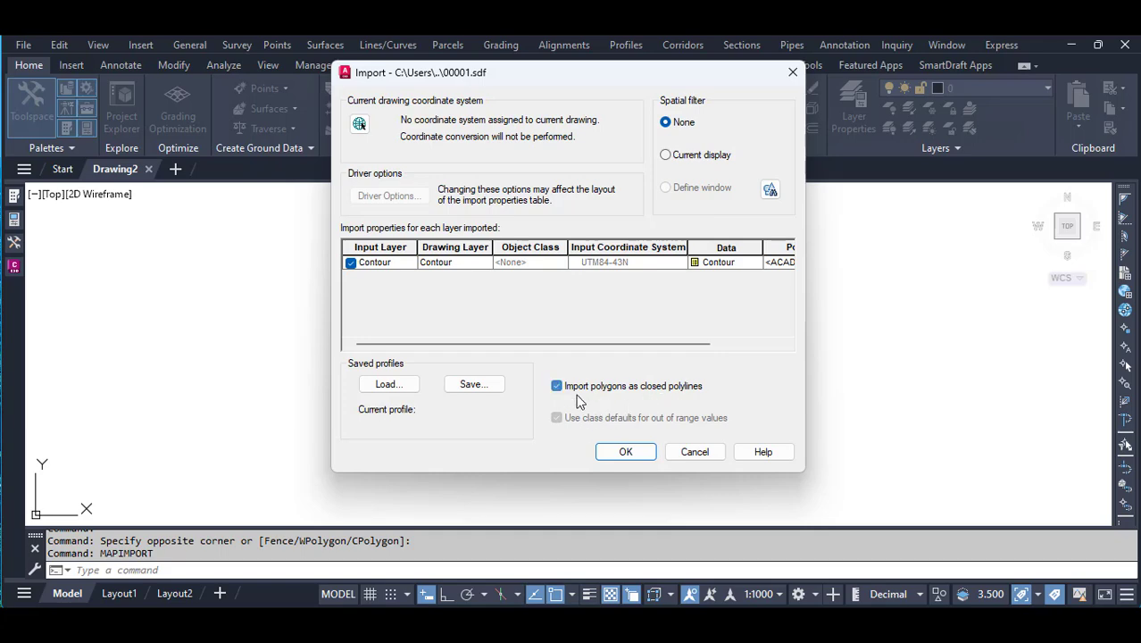
click(626, 453)
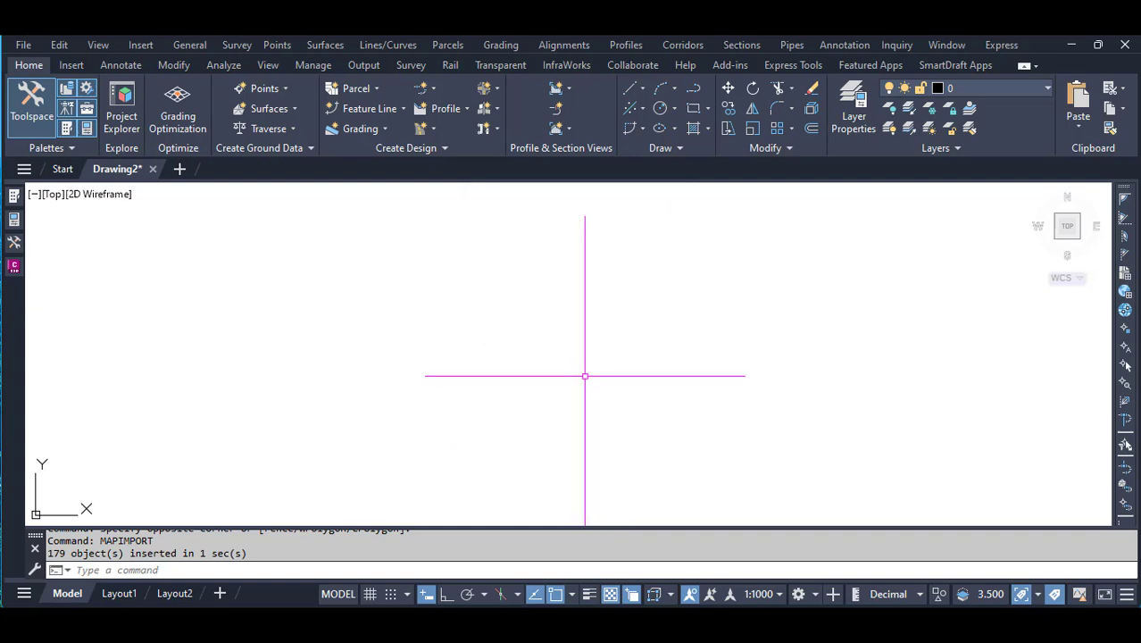
- Start a MAPEXPORT (mpexpo) to the ESRI Shapefile 'tiff cotours.shp' in Documents\TIFF
text(mp)
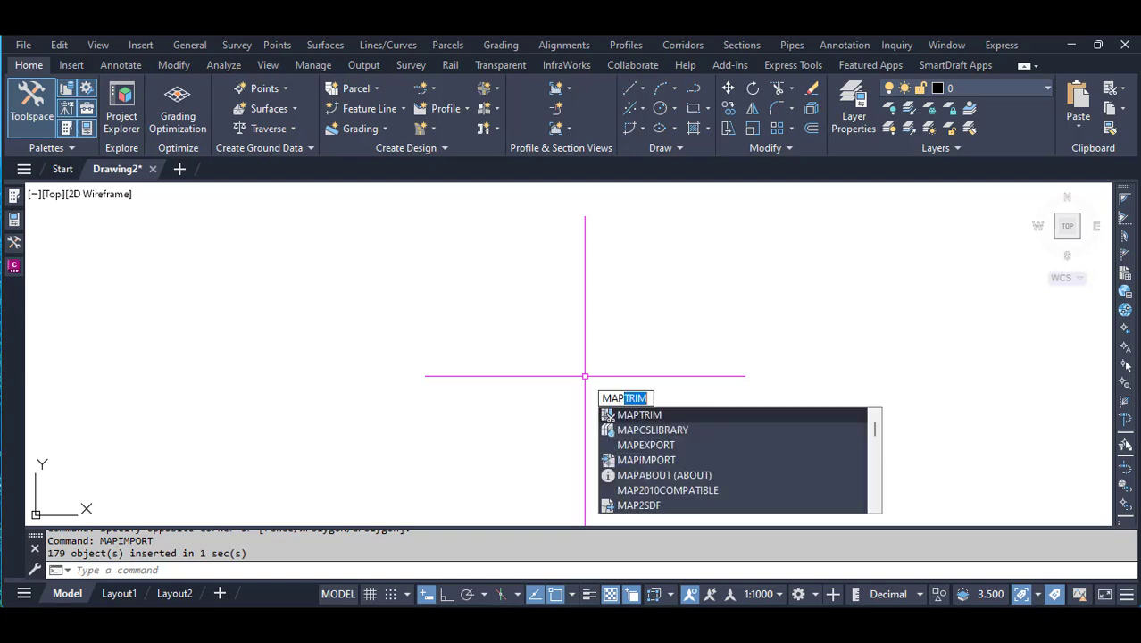
text(exp)
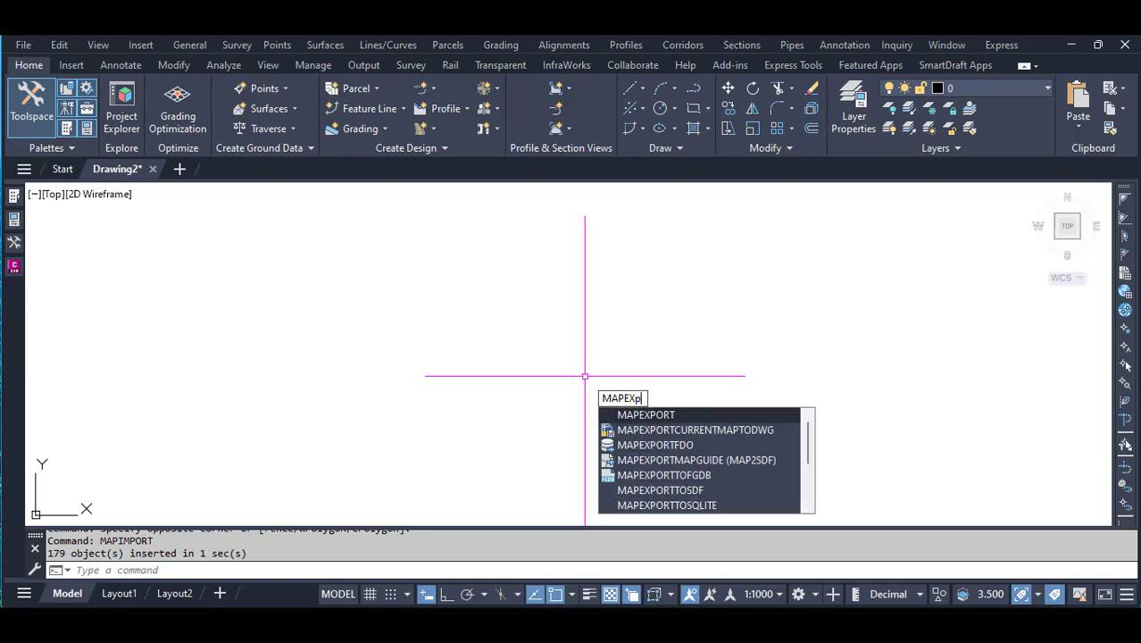
text(o)
click(663, 416)
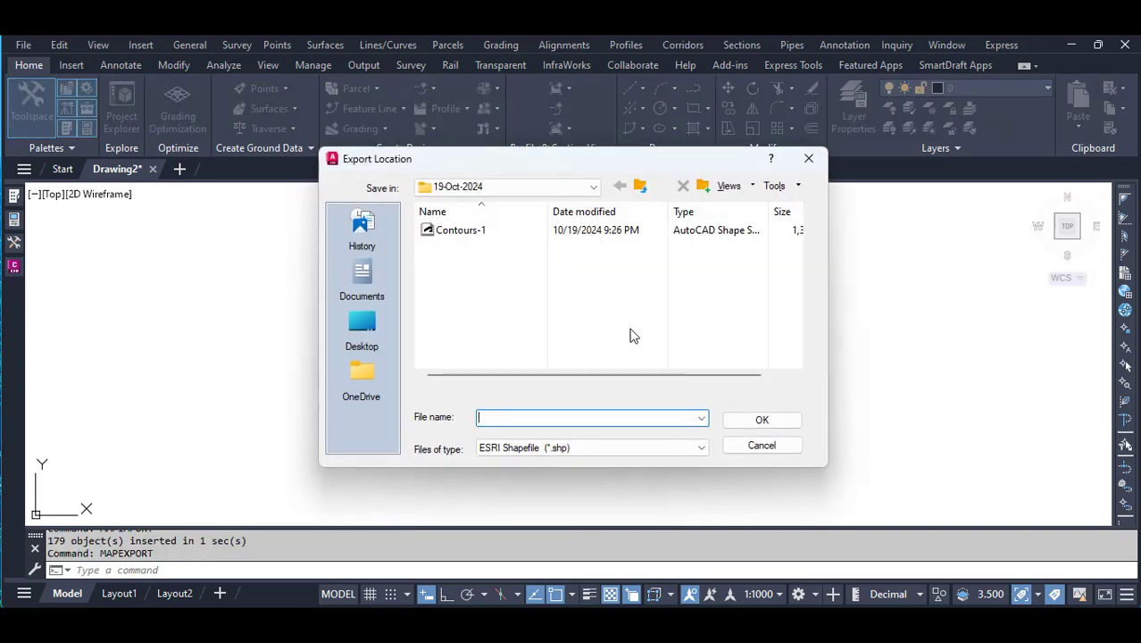
click(366, 291)
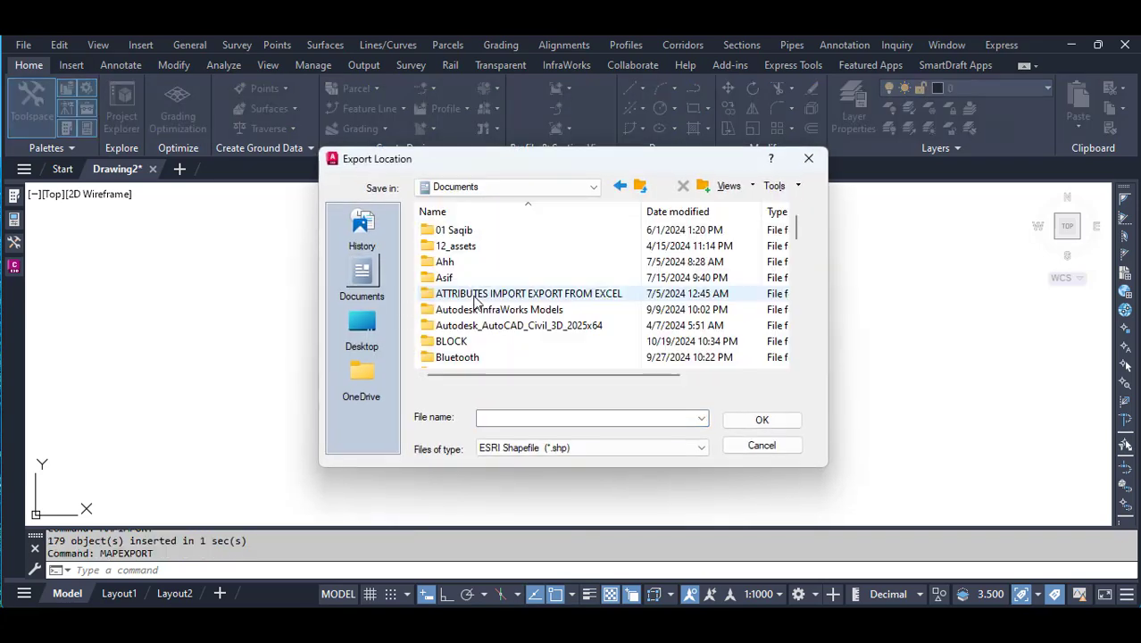
scroll(464, 303, down, 8)
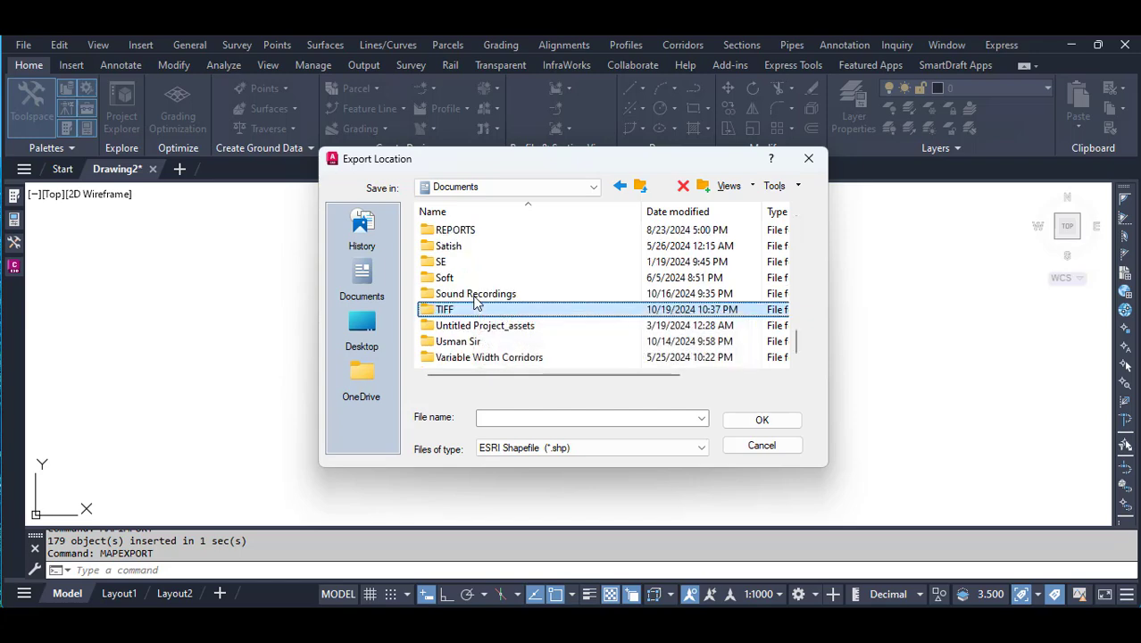
double_click(454, 308)
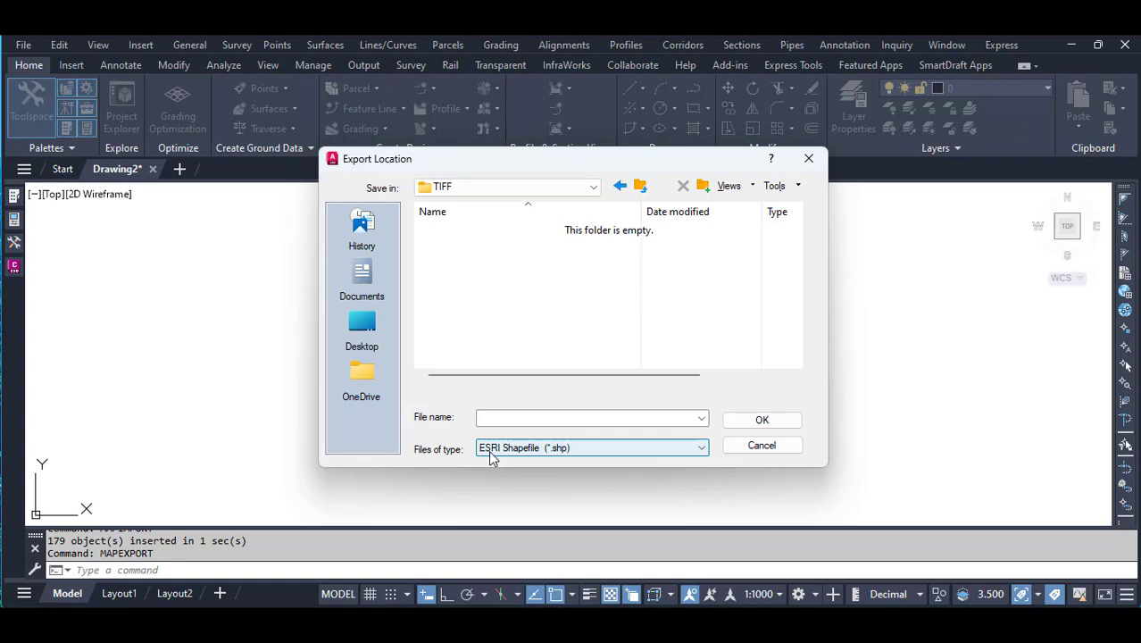
click(525, 453)
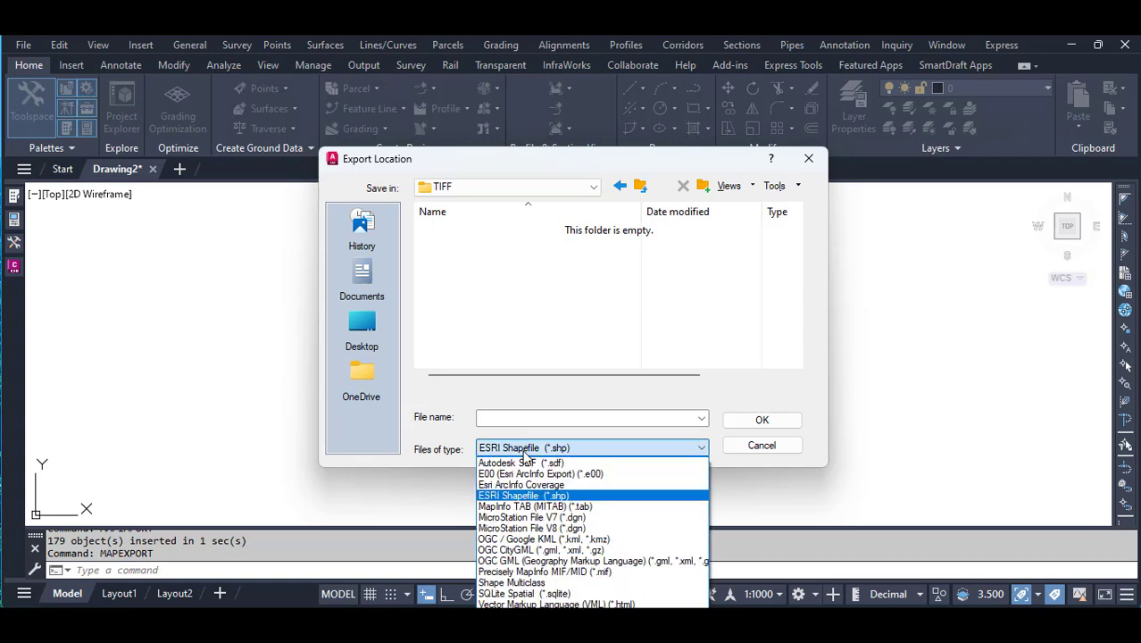
click(525, 453)
click(503, 419)
text(tiff cotours)
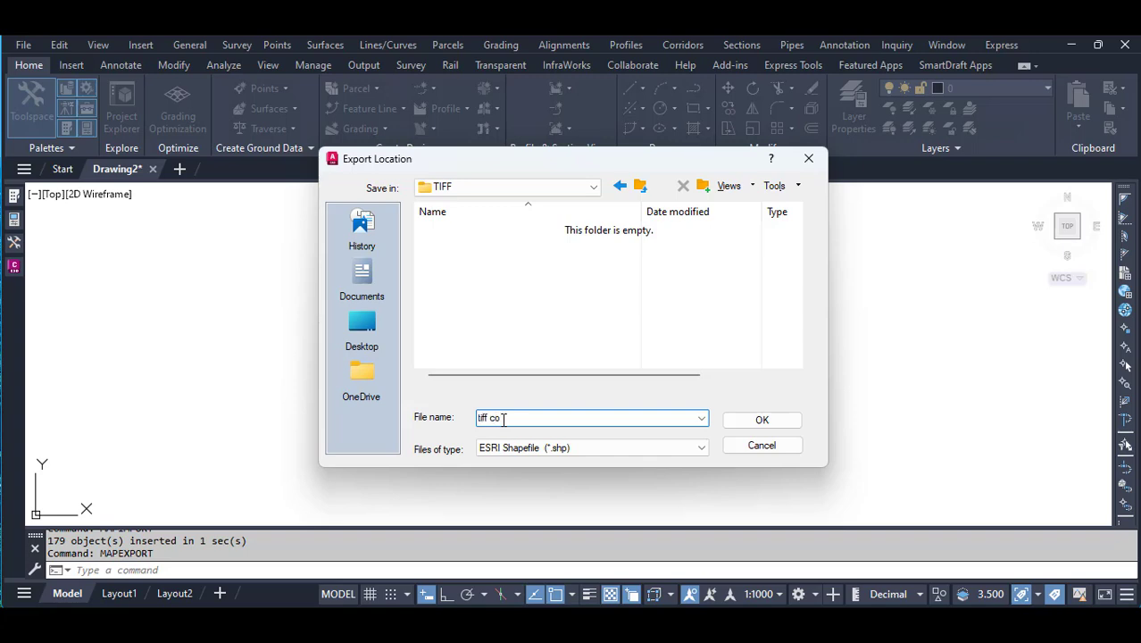
click(747, 427)
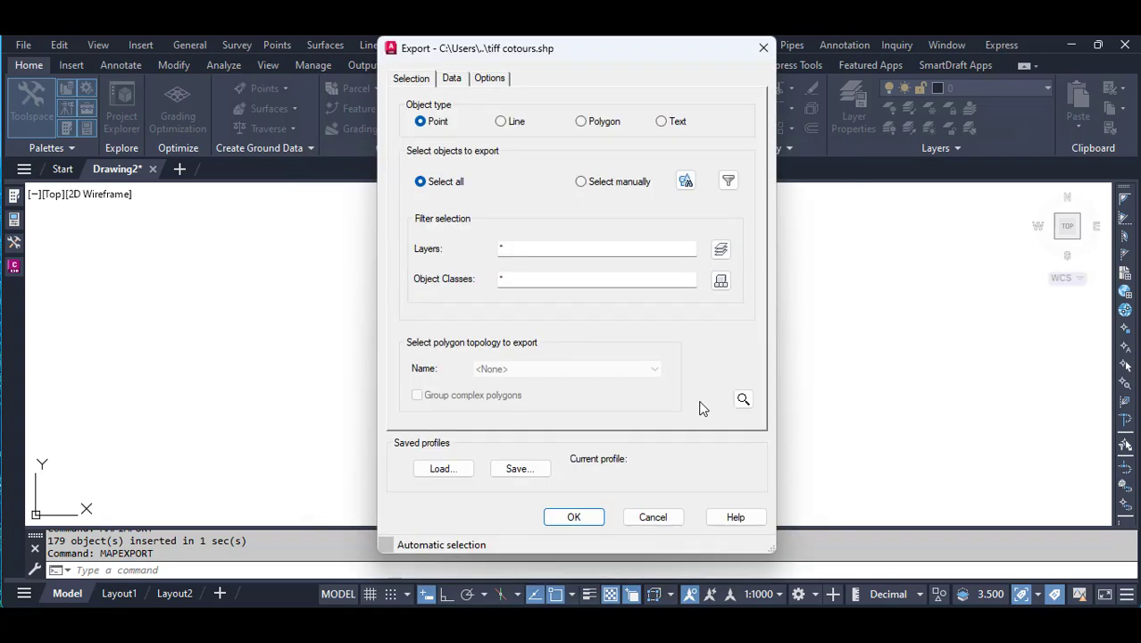
- Export the contours as lines including the Object Data > Contour attributes ElevationIndex, Elevation and IsMajor
drag(565, 50, 594, 23)
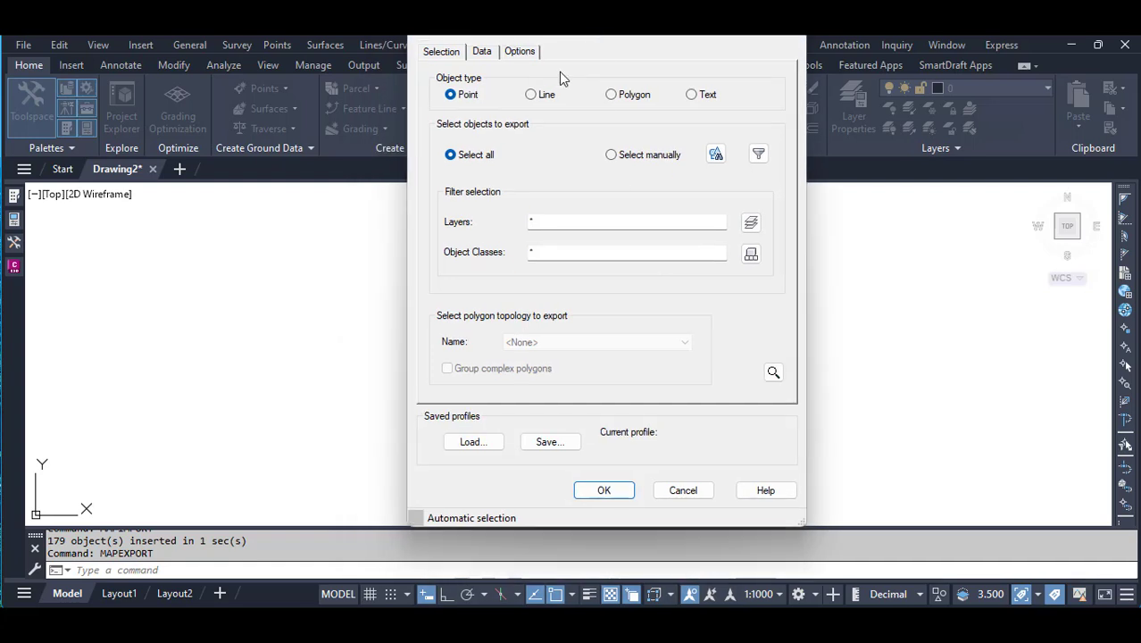
click(536, 100)
click(483, 53)
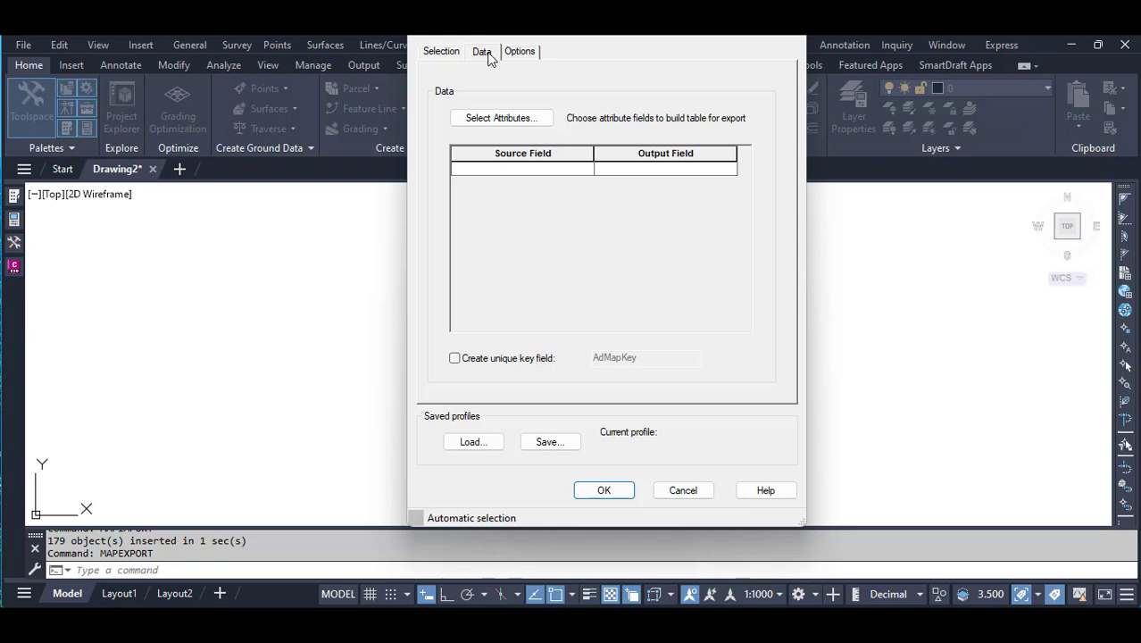
click(516, 121)
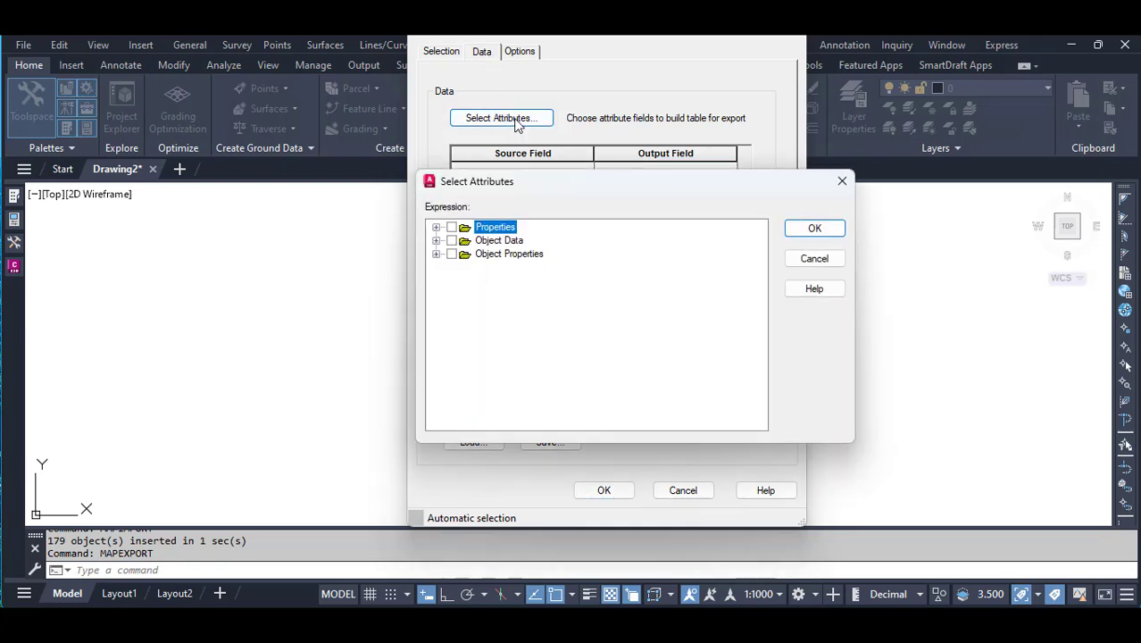
click(435, 240)
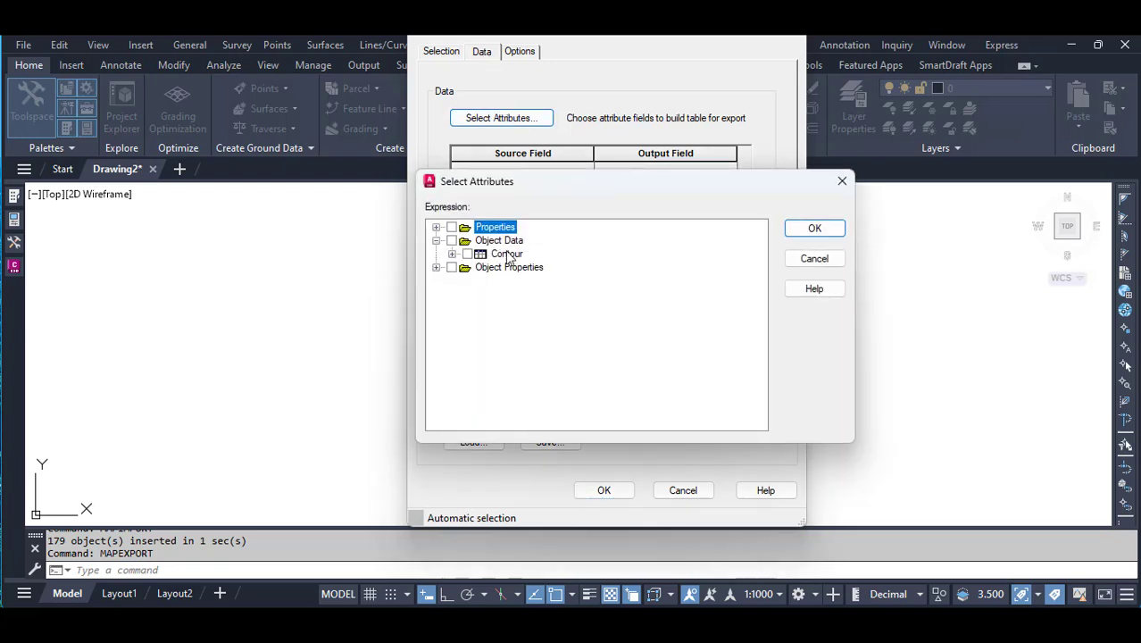
click(466, 254)
click(814, 230)
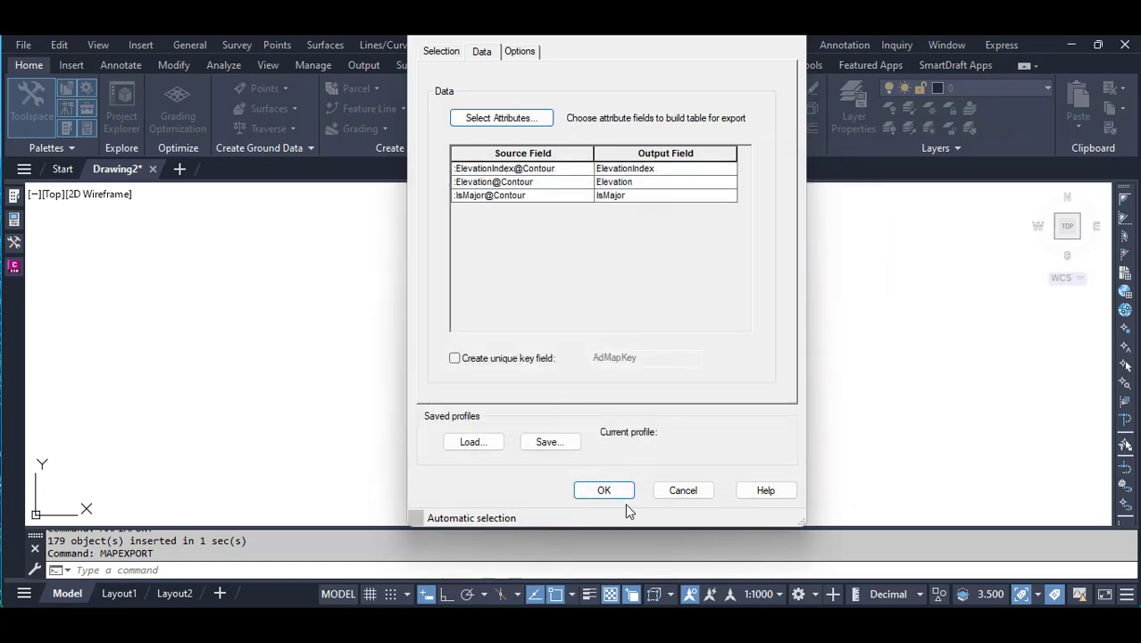
click(601, 491)
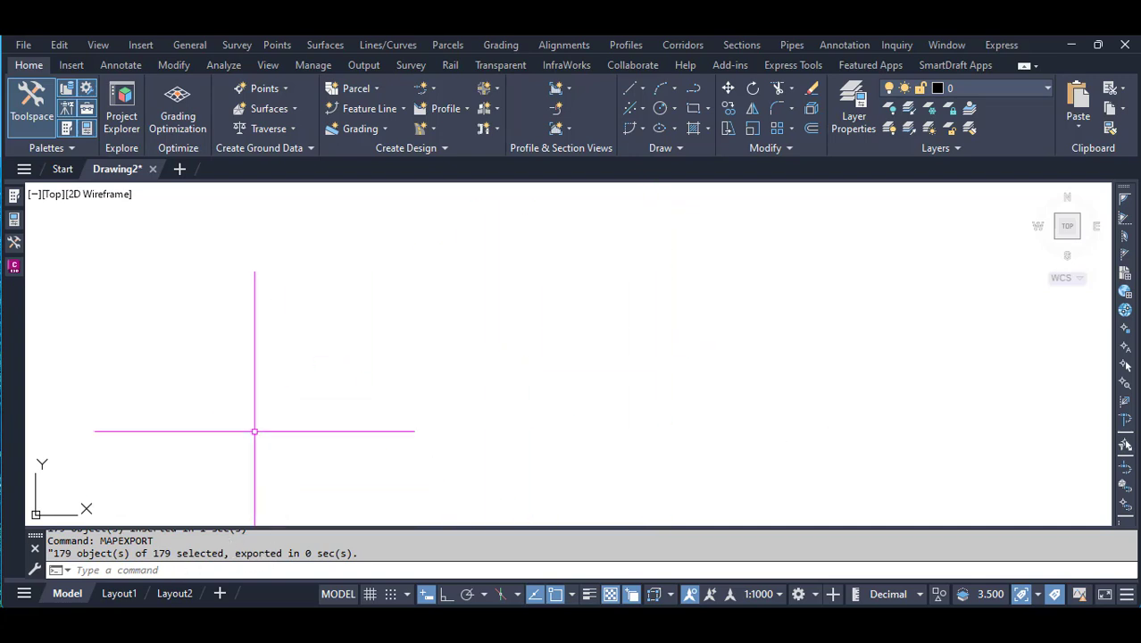
- Close Drawing2 without saving changes and start a new blank drawing, Drawing3
click(153, 169)
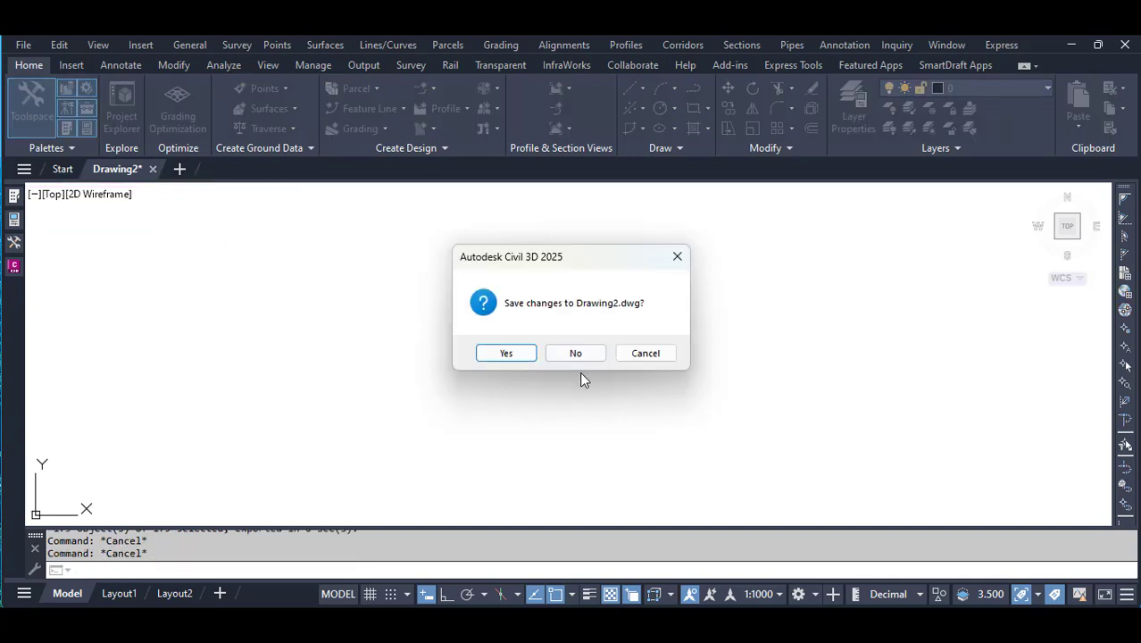
click(576, 351)
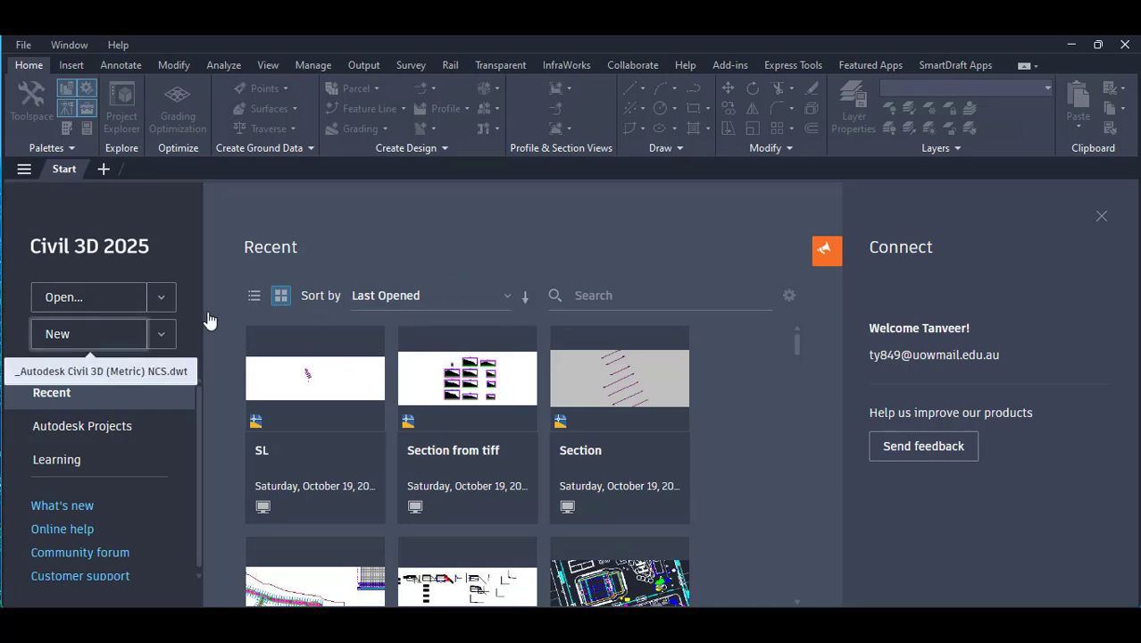
click(87, 335)
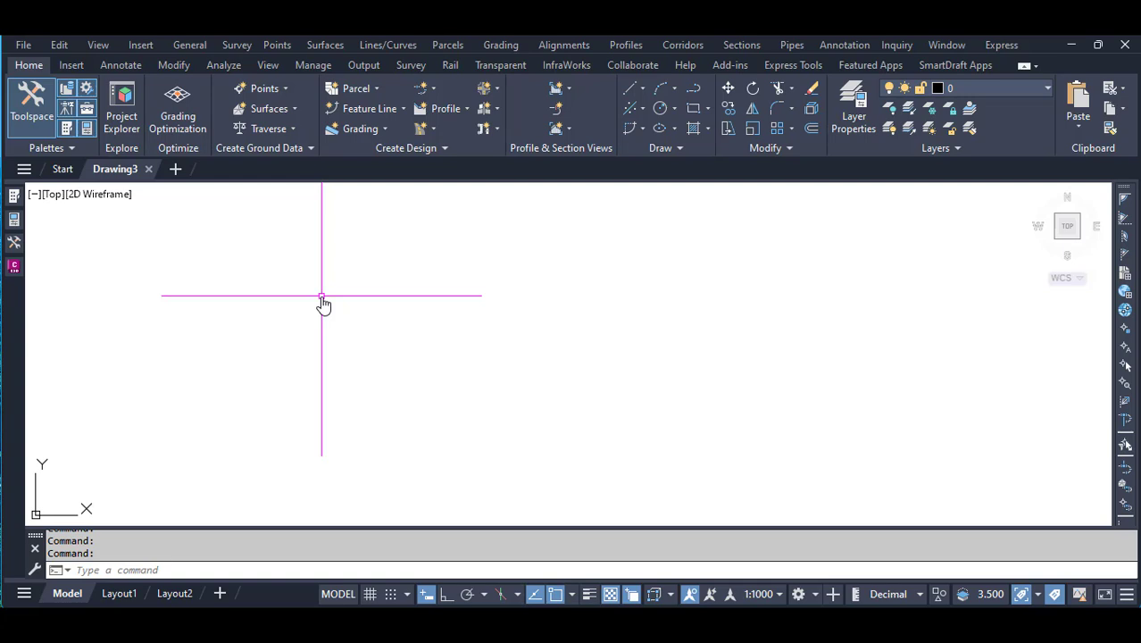
- Start Create Surface from GIS Data, keeping Surface as the object type
click(288, 110)
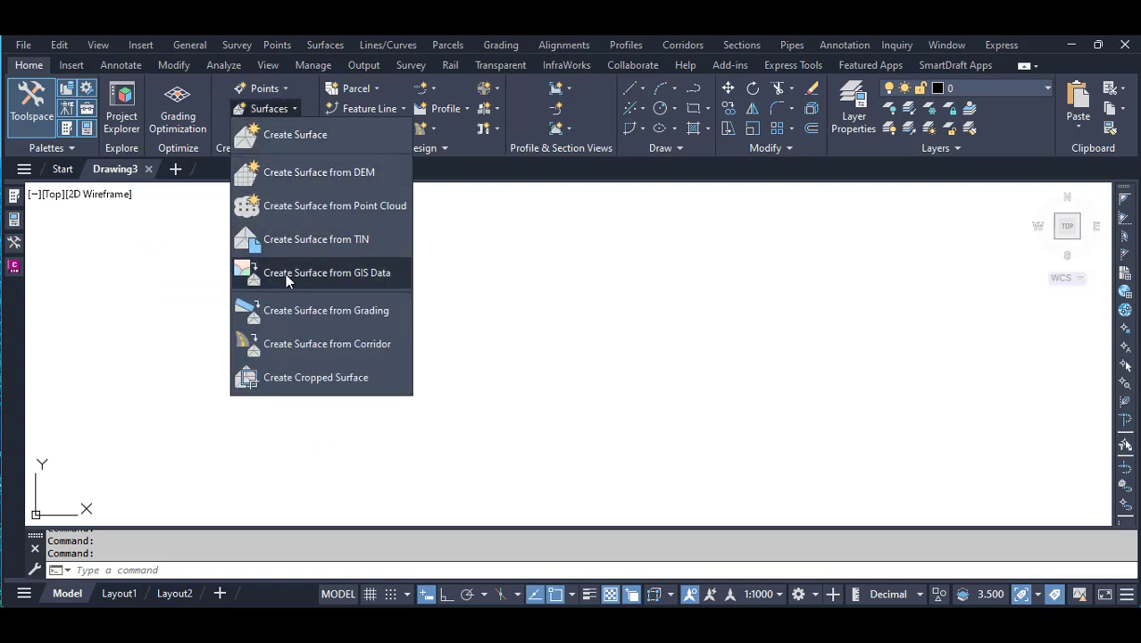
click(364, 277)
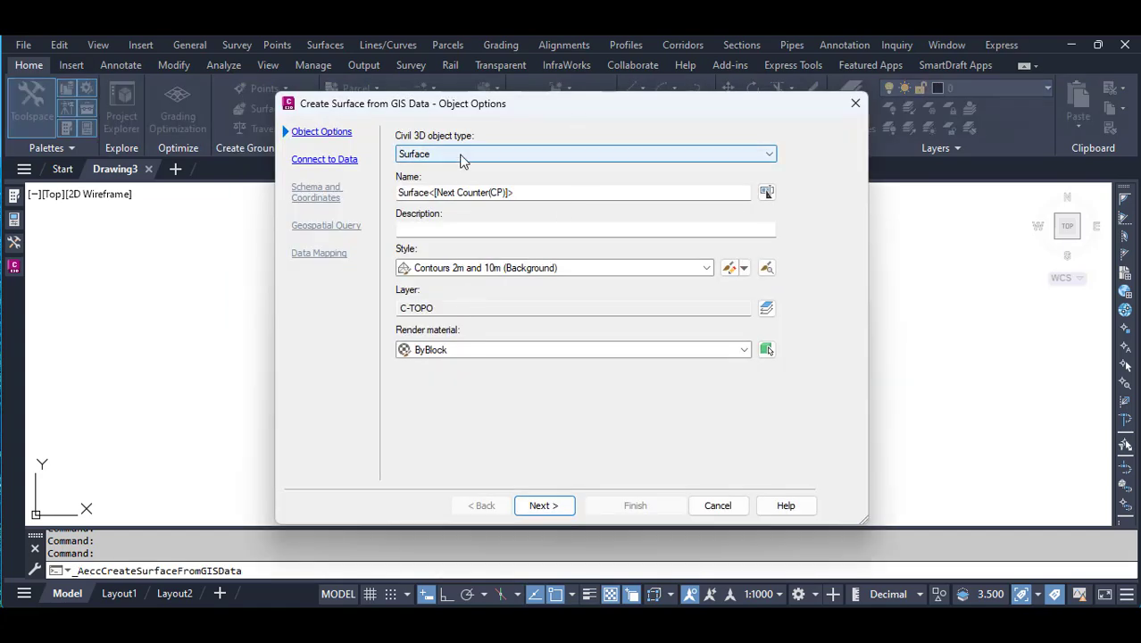
click(460, 155)
click(459, 170)
- Append 'TIFF GIS' to the surface name and apply the Contours 1m and 5m (Design) style
click(524, 196)
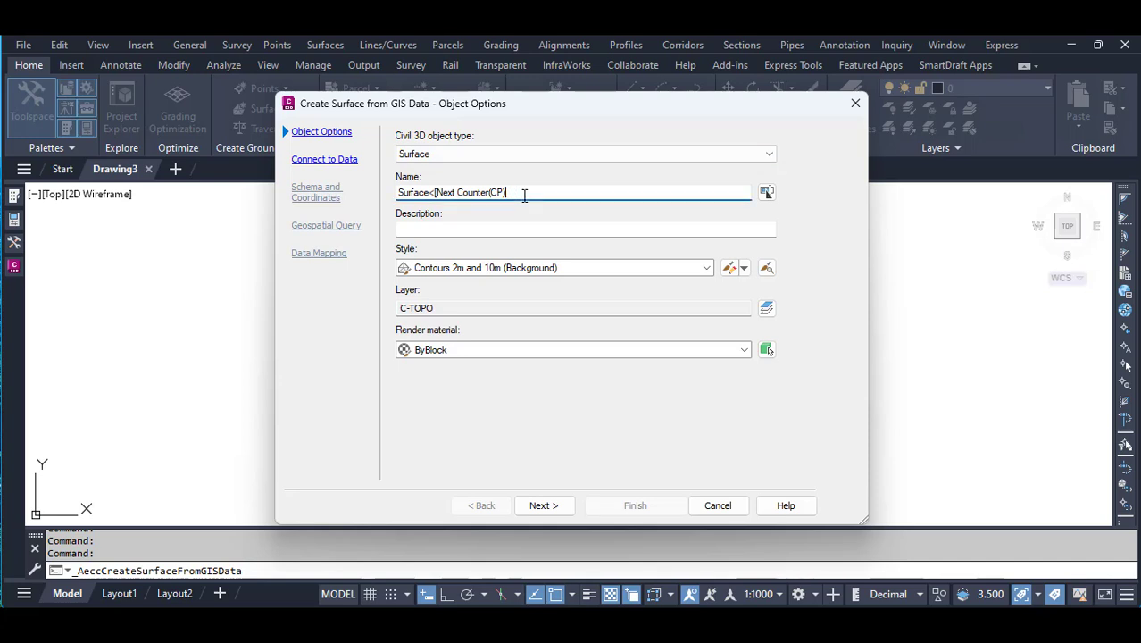
text(TIFF GIS)
click(525, 192)
click(496, 276)
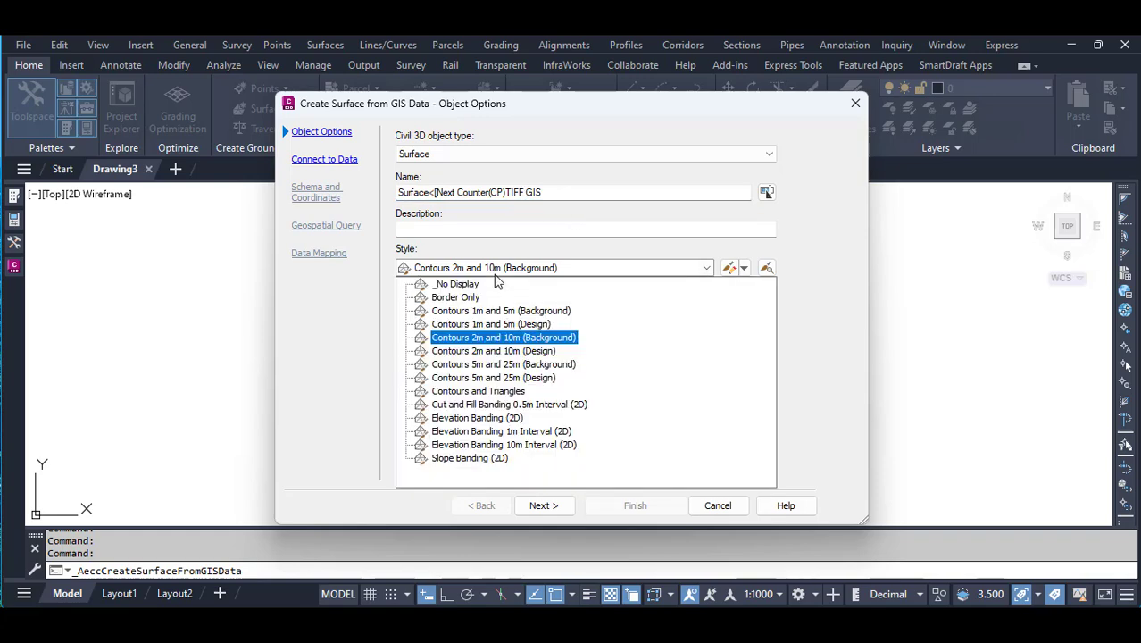
click(516, 321)
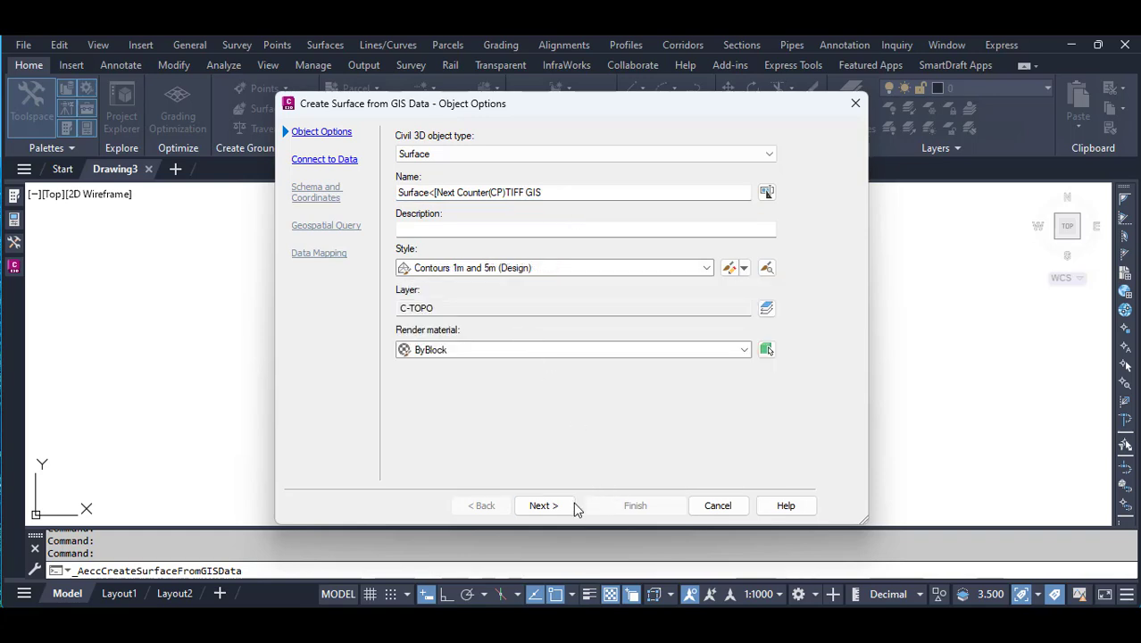
click(549, 506)
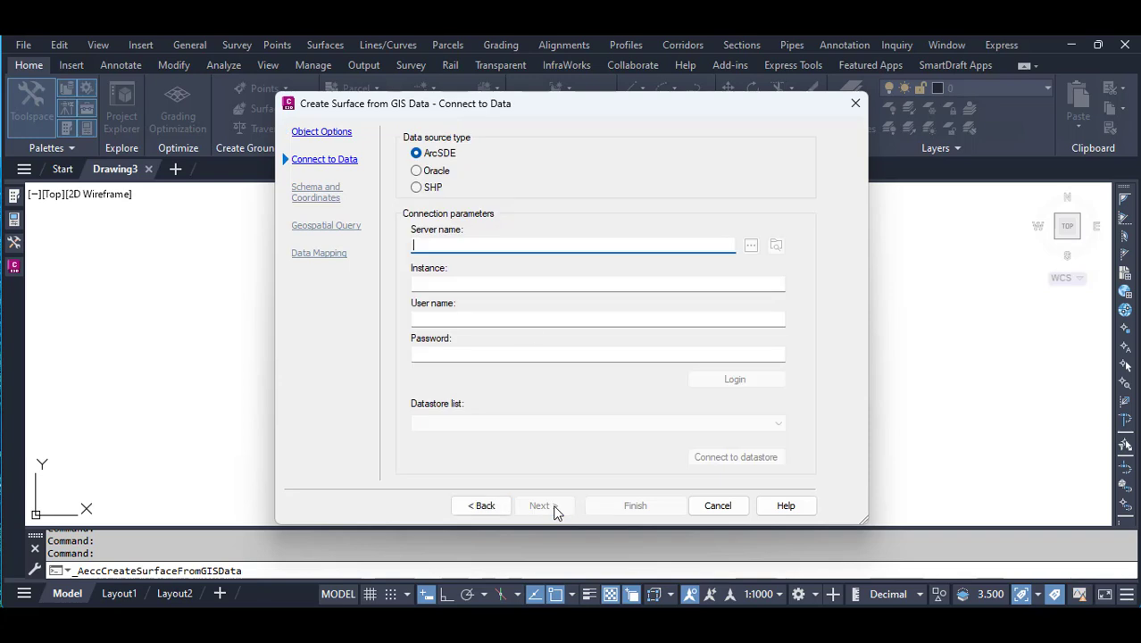
- Choose SHP as the data source with the file Documents\TIFF\tiff cotours.shp
click(433, 190)
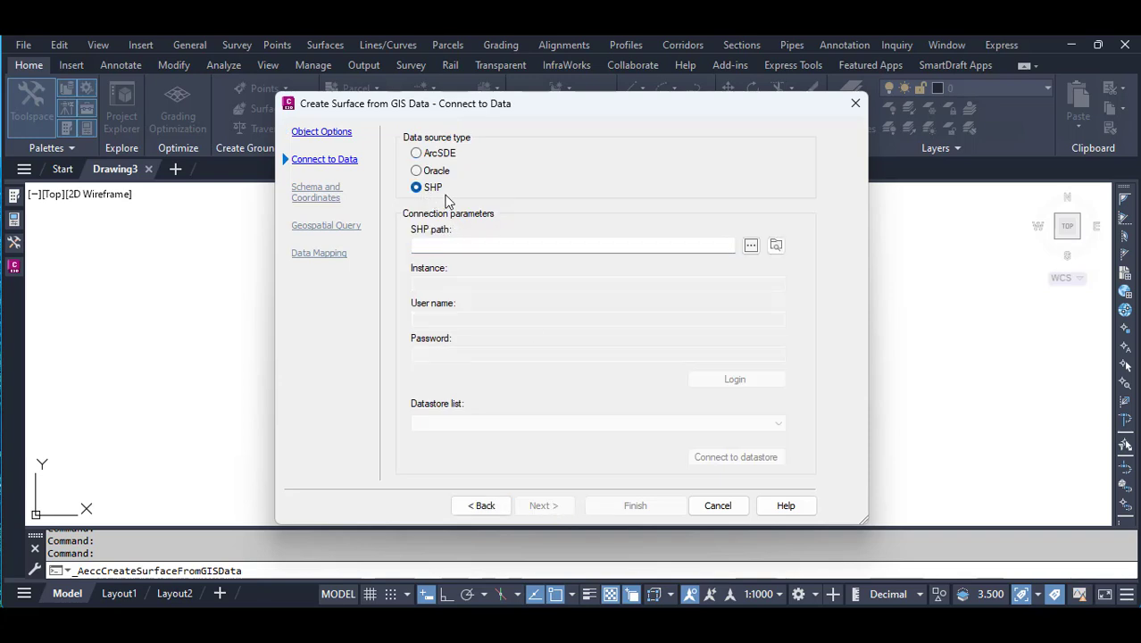
click(750, 247)
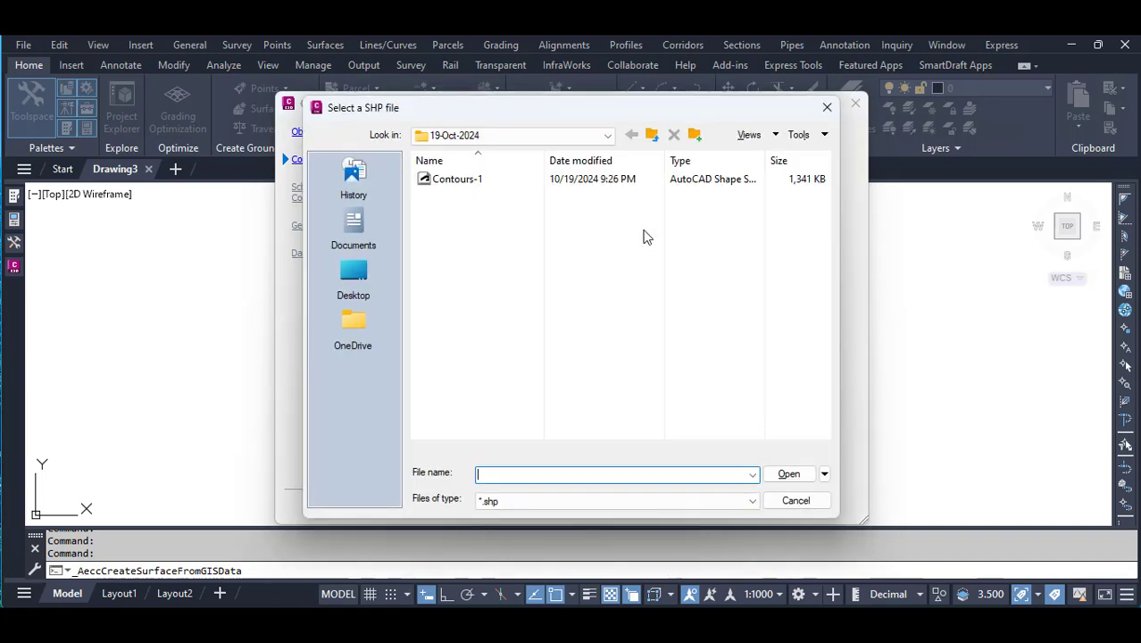
click(473, 181)
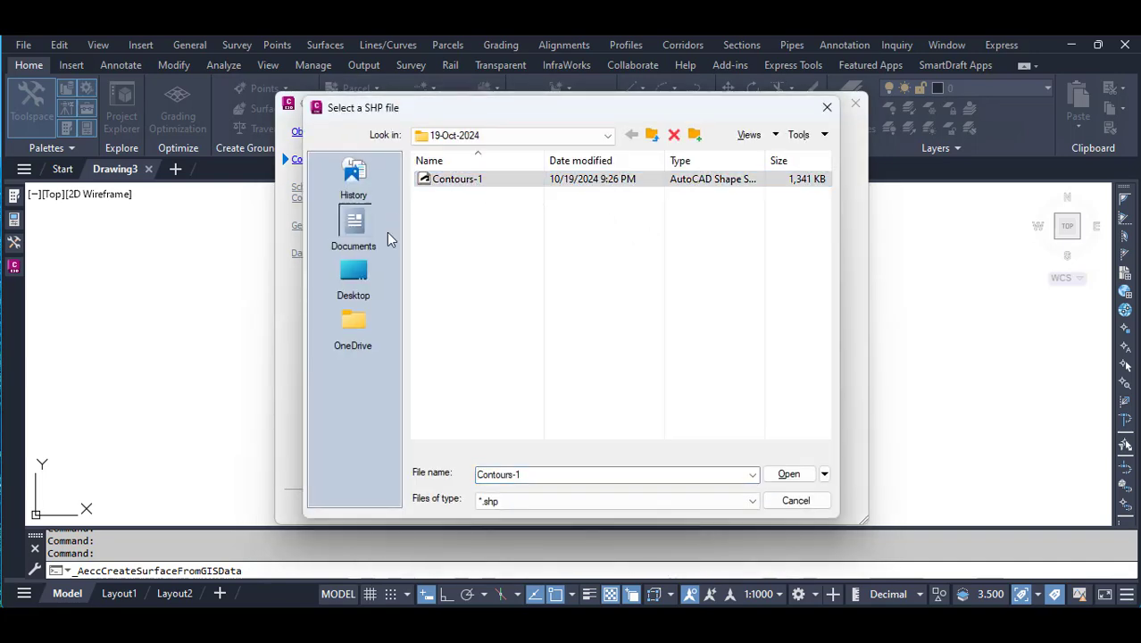
click(354, 231)
key(t)
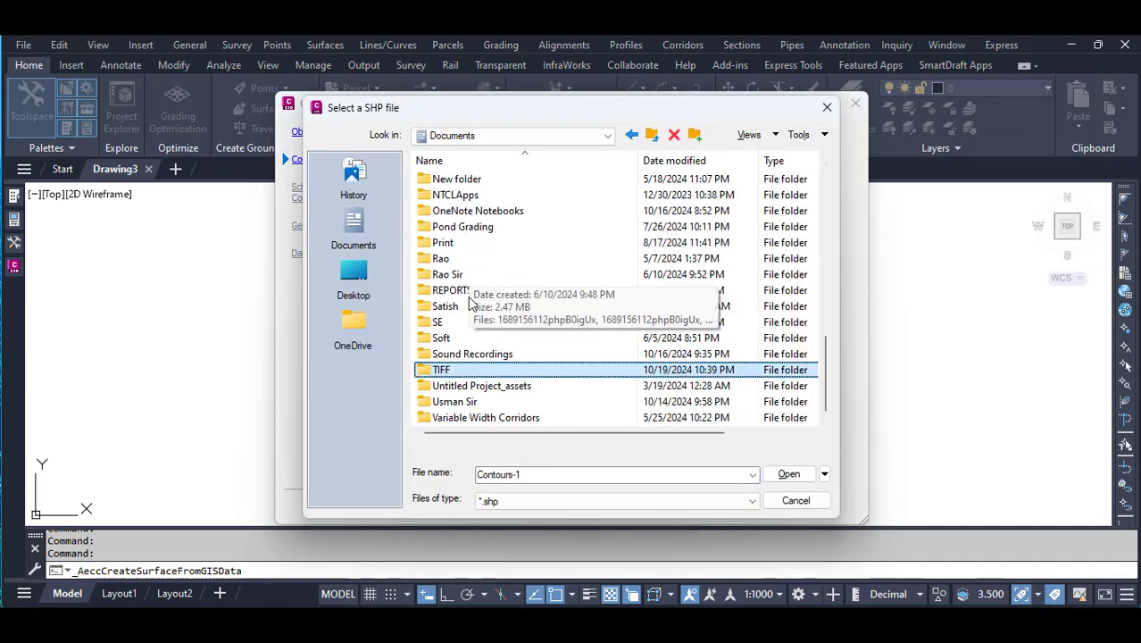
double_click(442, 361)
click(455, 181)
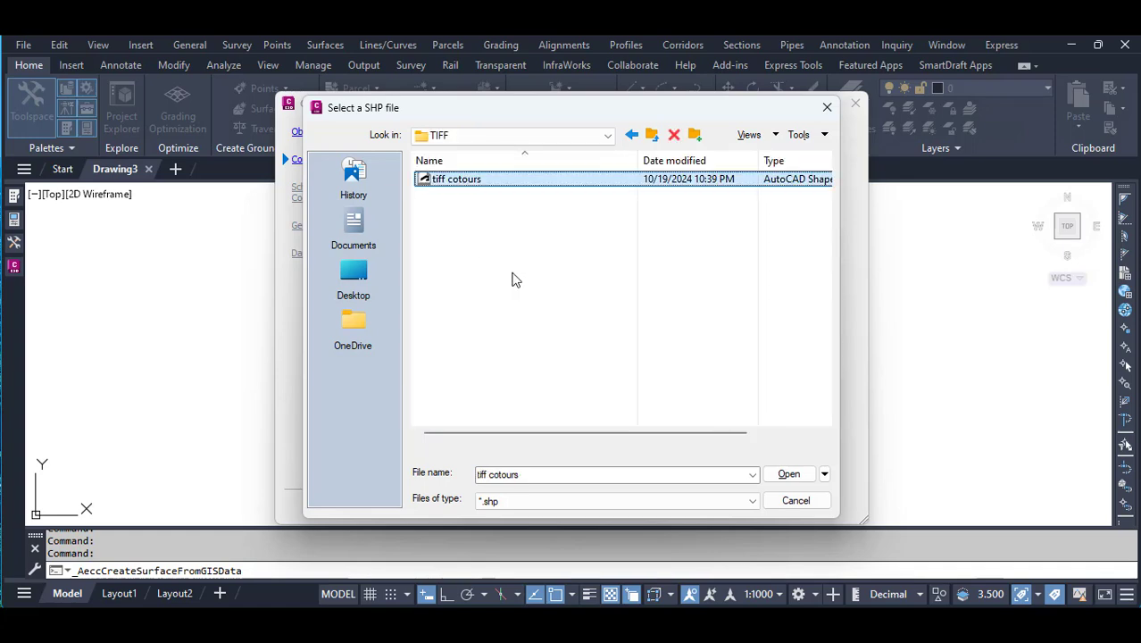
click(788, 474)
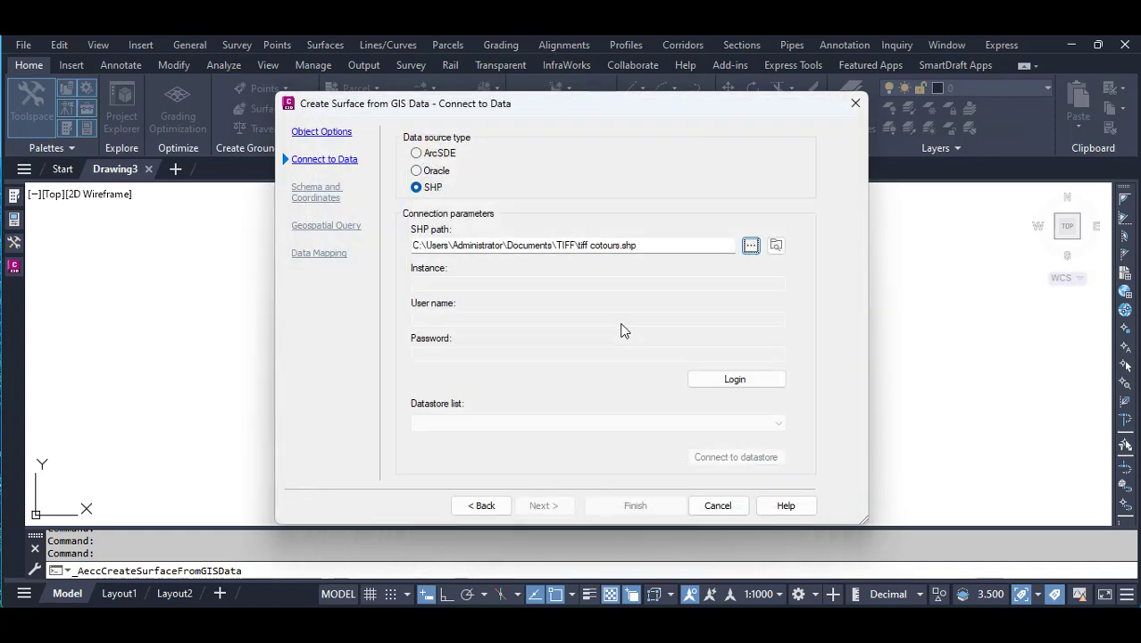
- Include the tiff cotours feature class and pick the UTM, WGS84 Datum coordinate category
click(732, 382)
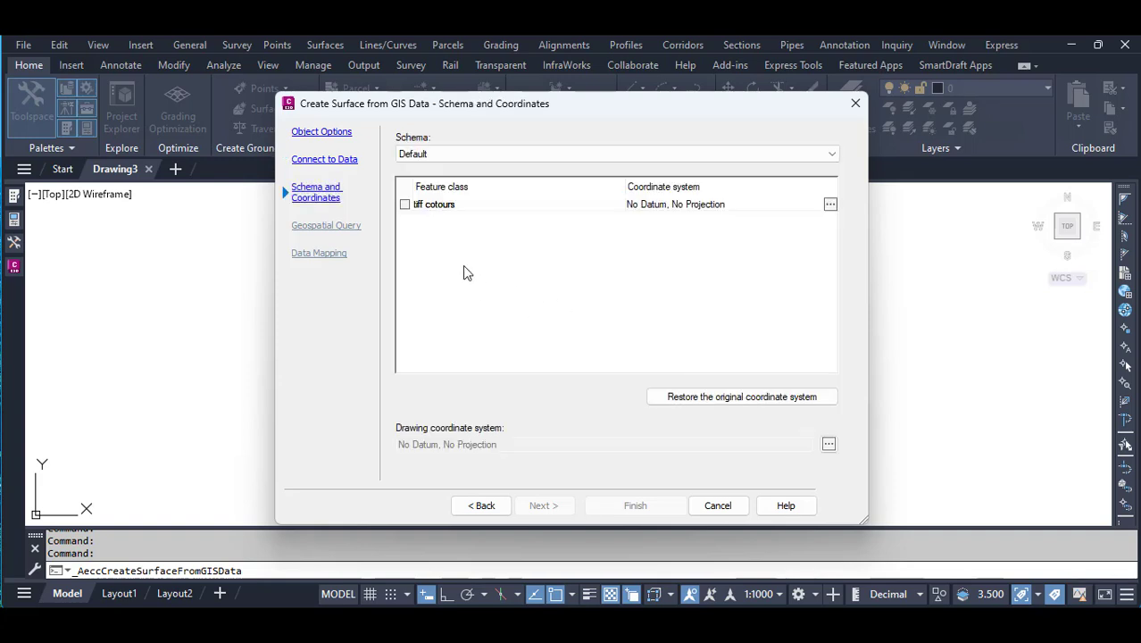
click(404, 204)
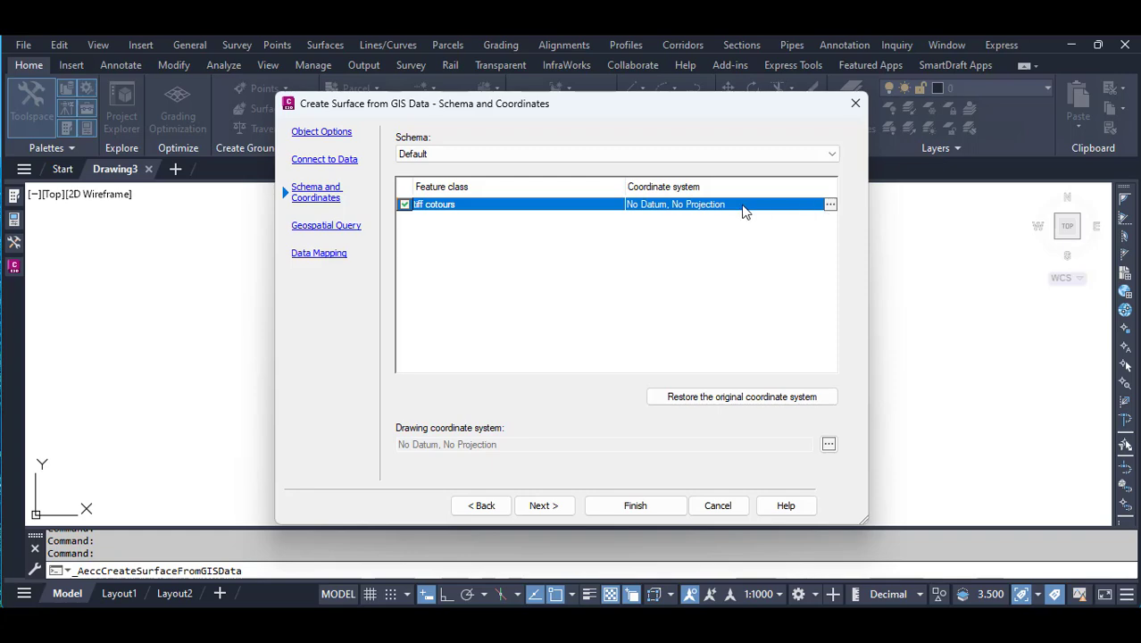
click(830, 204)
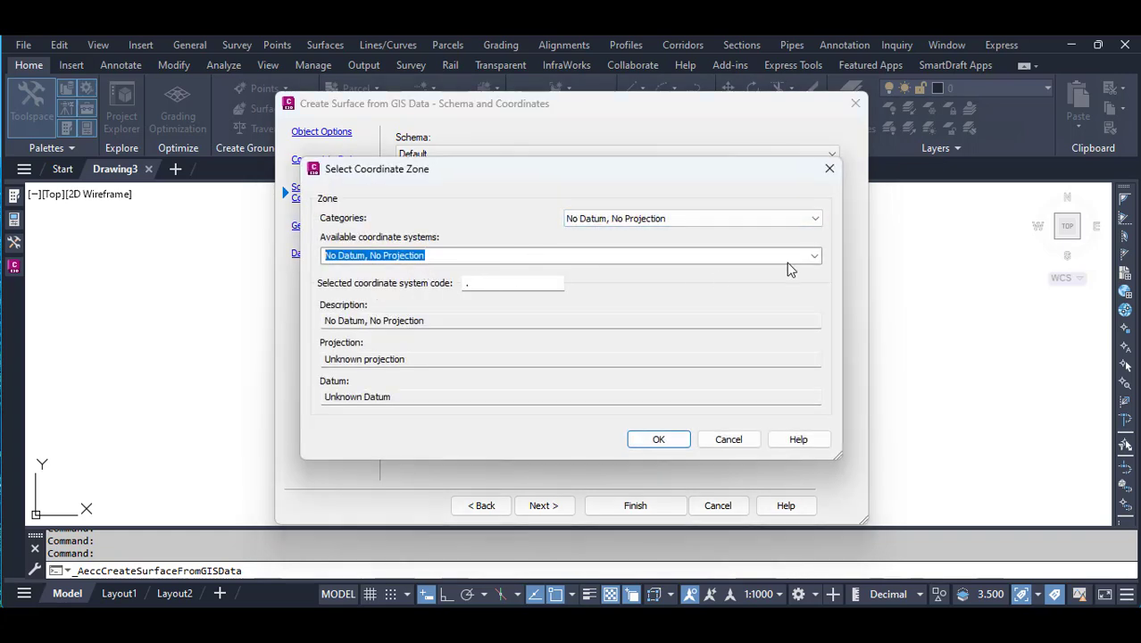
click(813, 221)
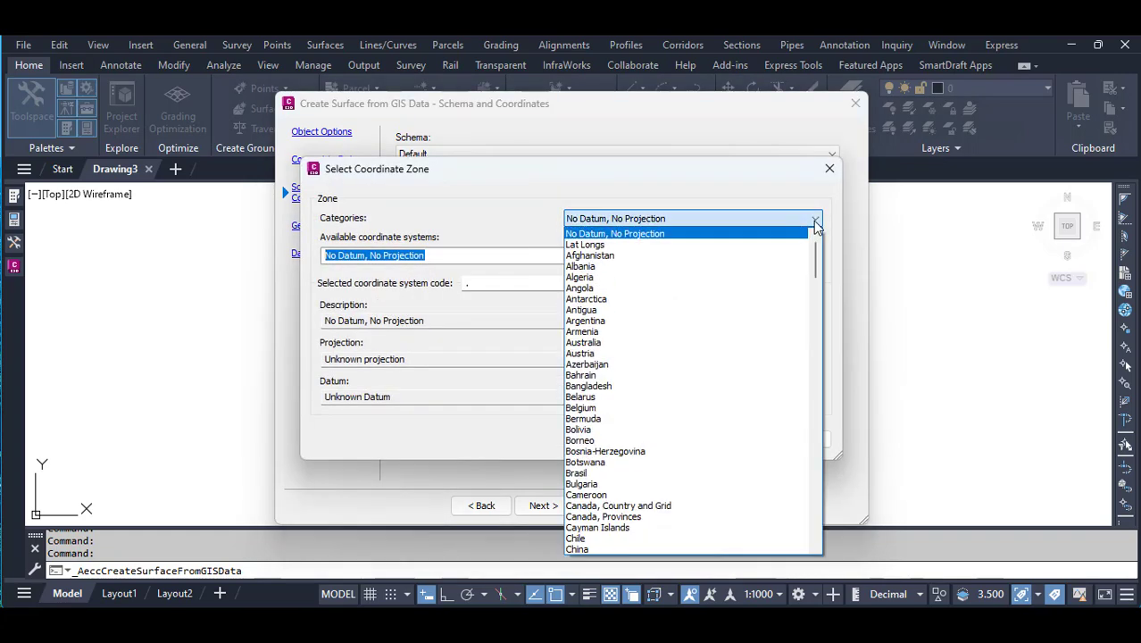
scroll(814, 220, down, 15)
scroll(814, 220, down, 5)
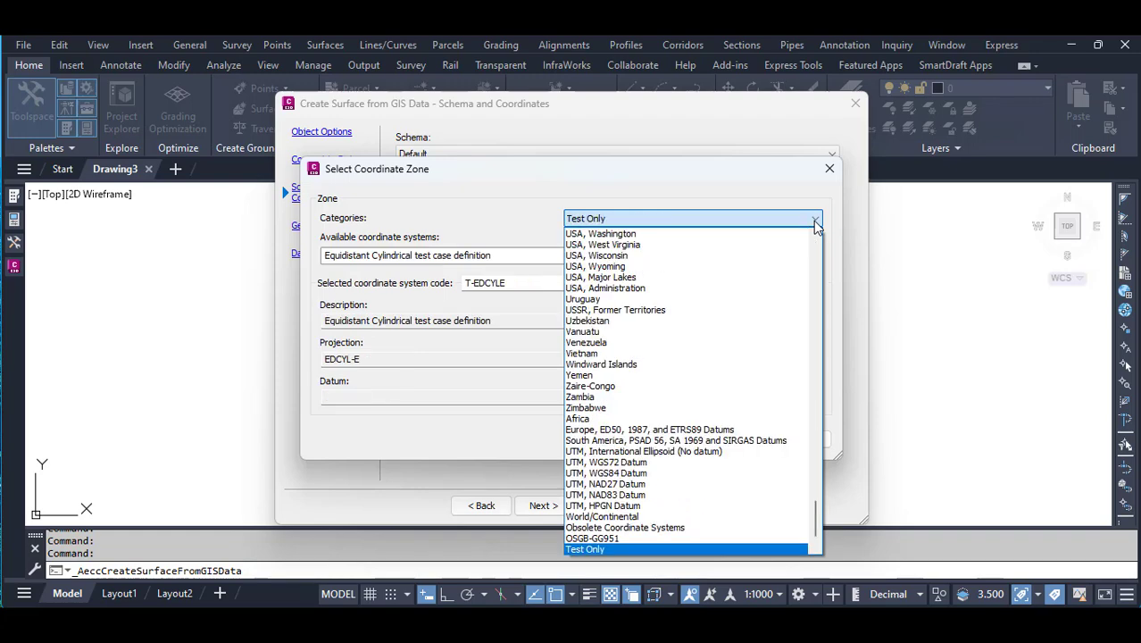
click(698, 473)
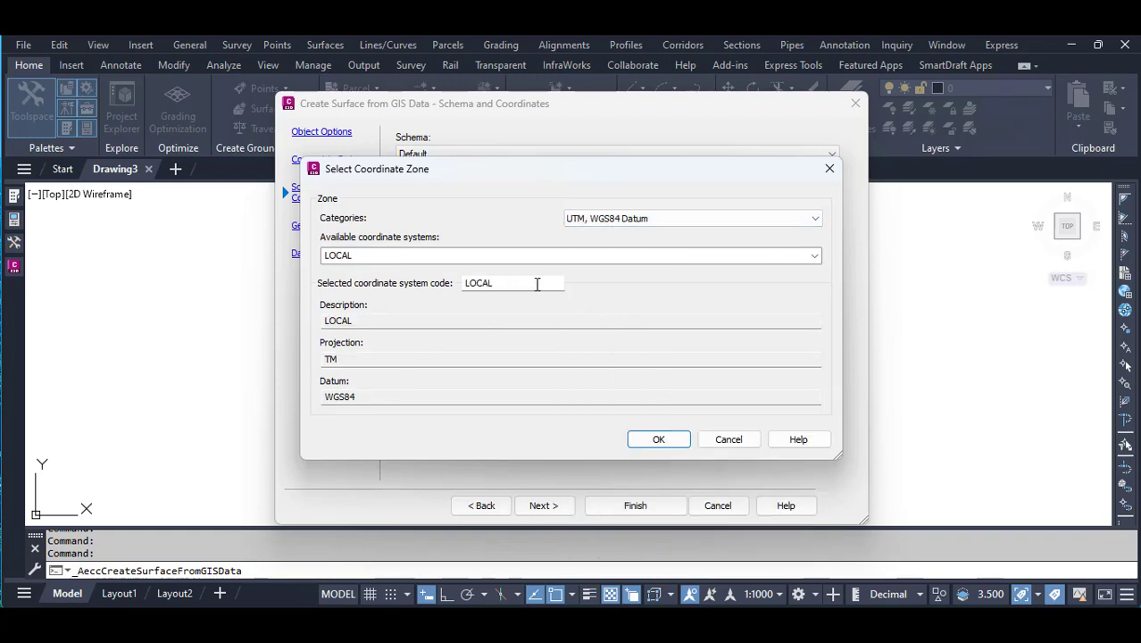
- Assign UTM WGS 1984 Zone 43 North (UTM84-43N) to tiff cotours and continue
click(814, 256)
scroll(649, 456, down, 5)
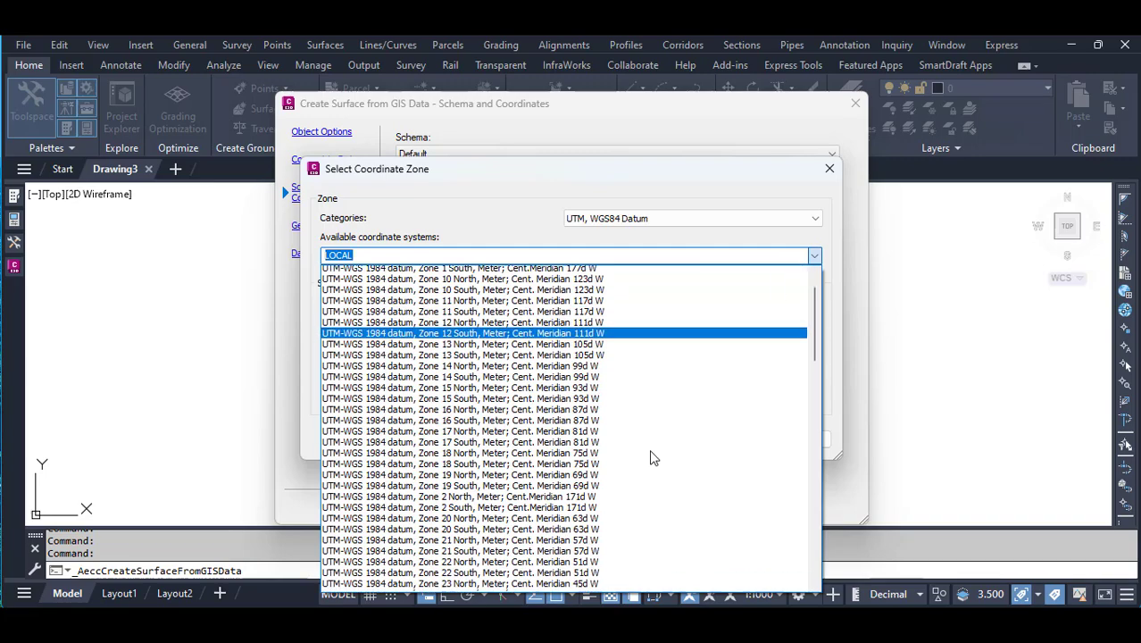
scroll(650, 450, down, 3)
scroll(650, 447, down, 3)
scroll(650, 406, down, 3)
scroll(655, 375, down, 4)
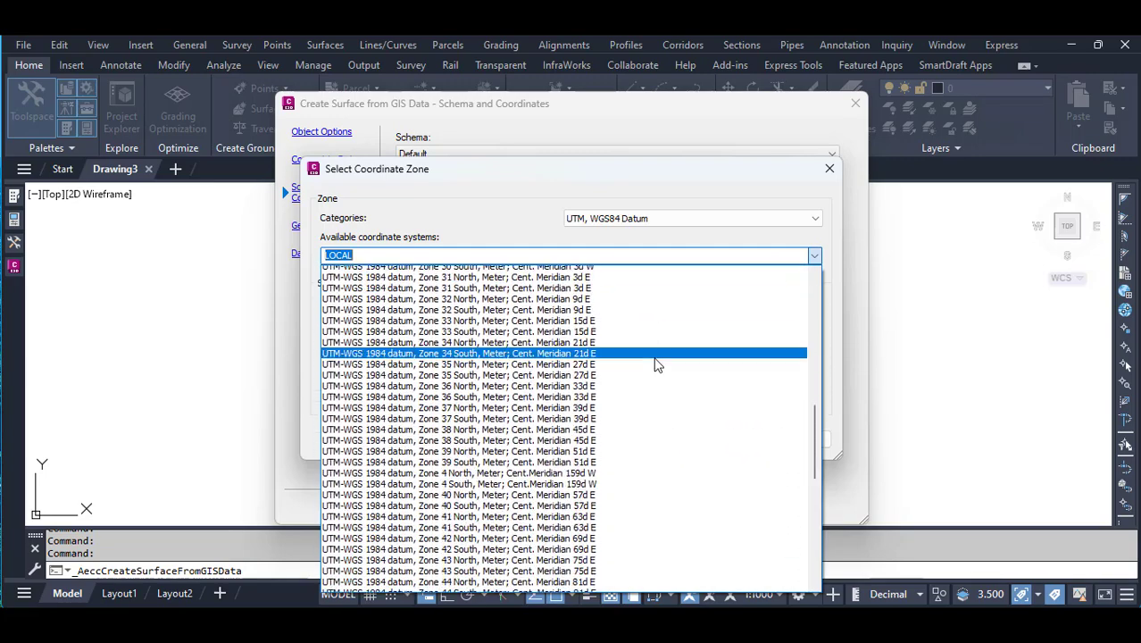
scroll(639, 357, down, 3)
click(649, 533)
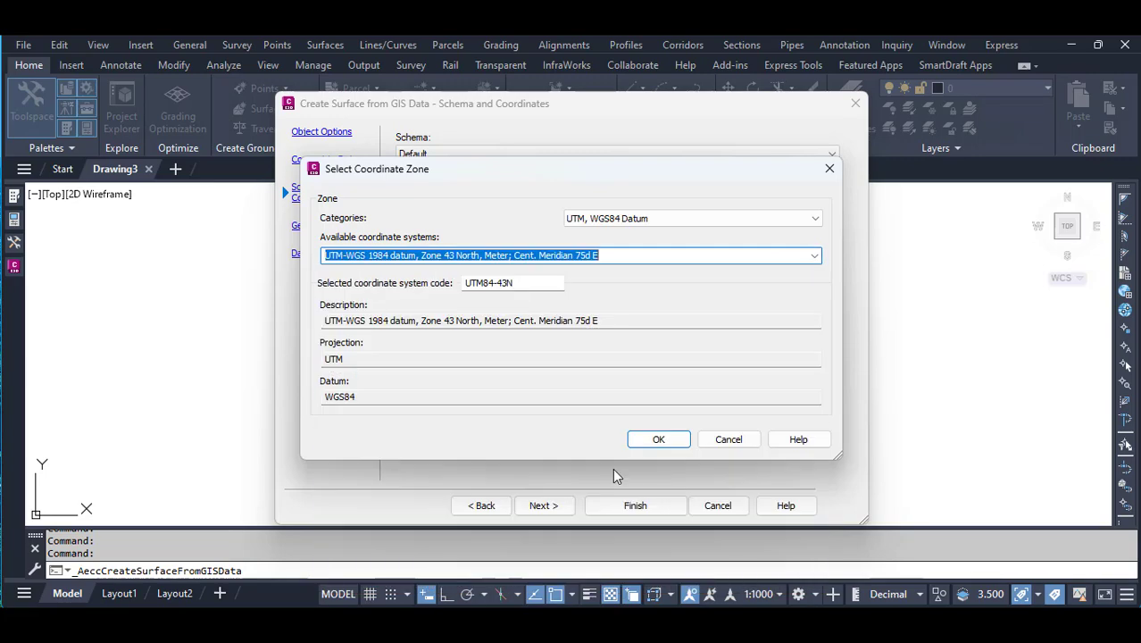
click(654, 441)
click(544, 506)
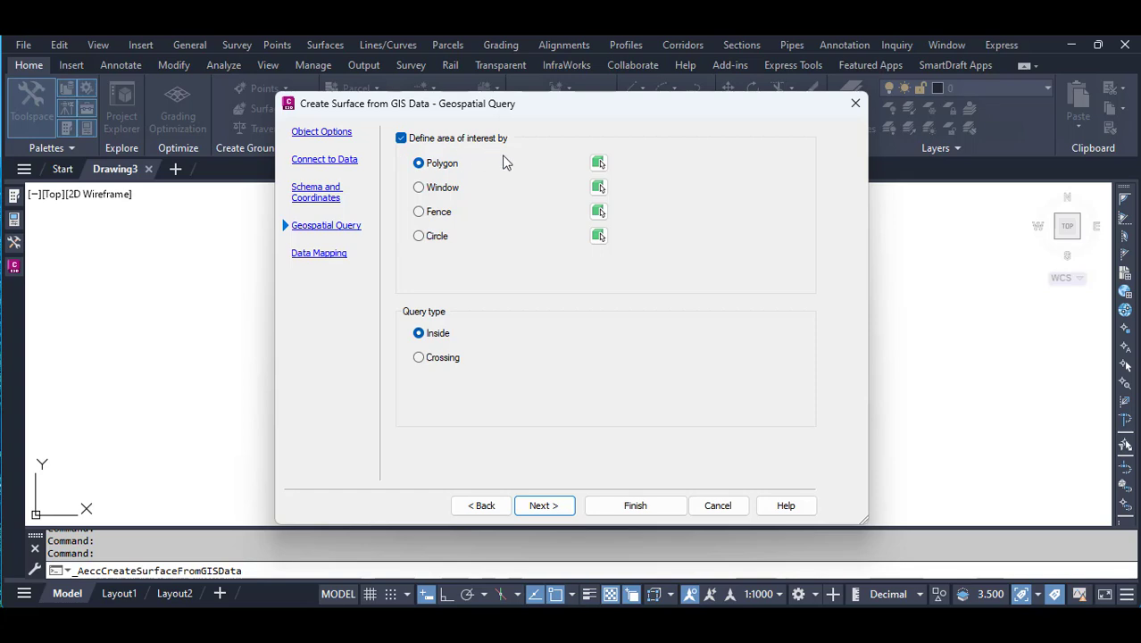
- Skip the area of interest, map the Elevation field to Elevation, and finish the wizard
click(401, 140)
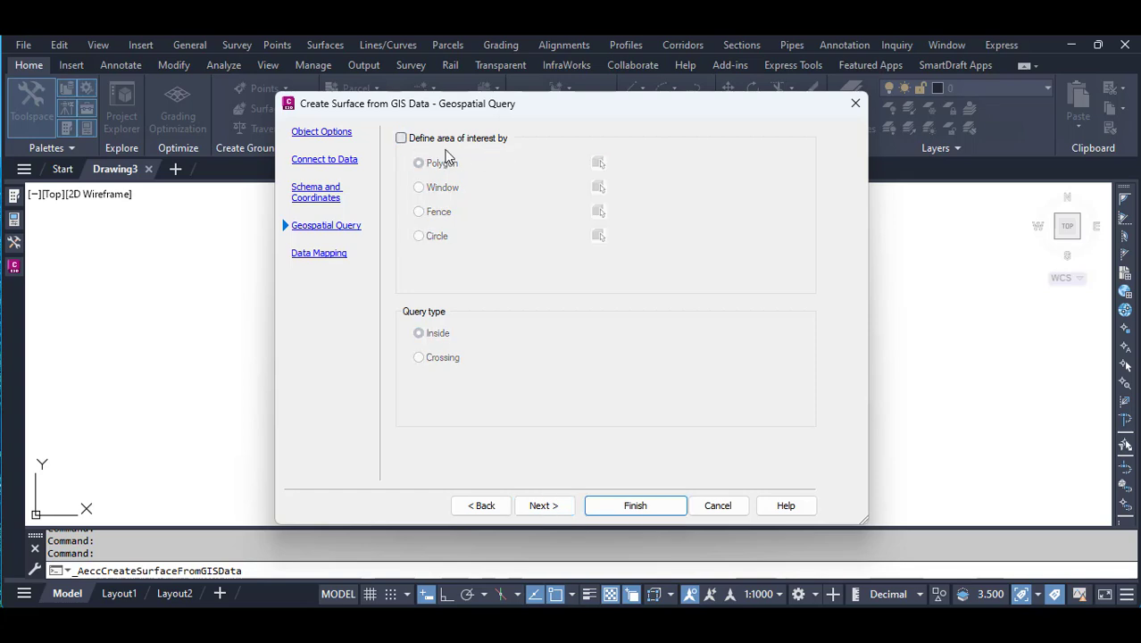
click(554, 506)
click(536, 209)
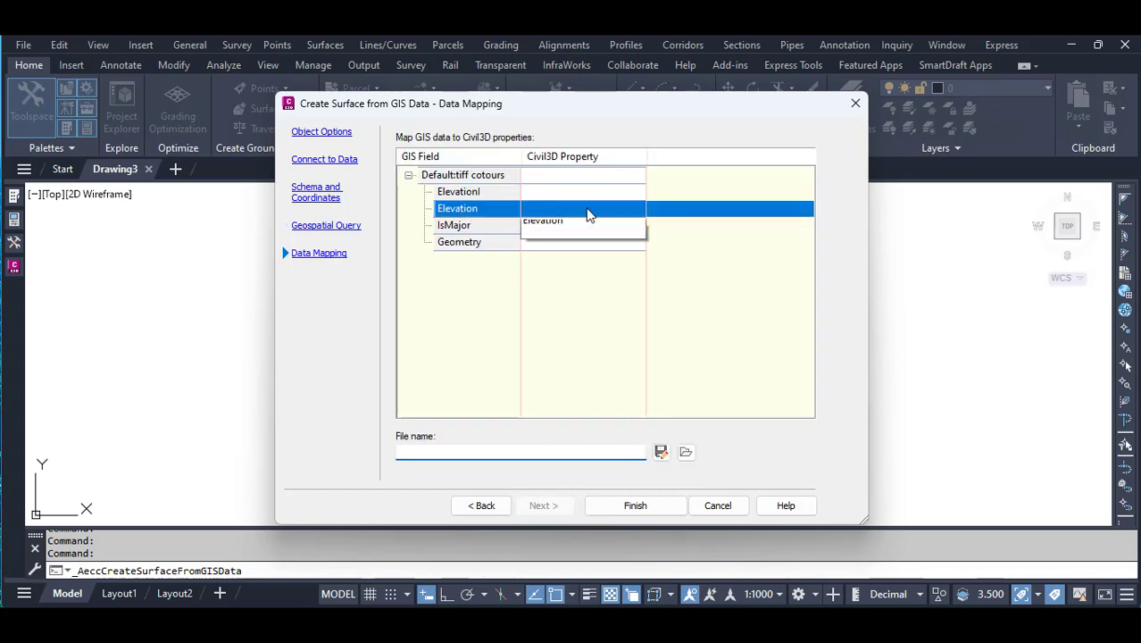
click(556, 229)
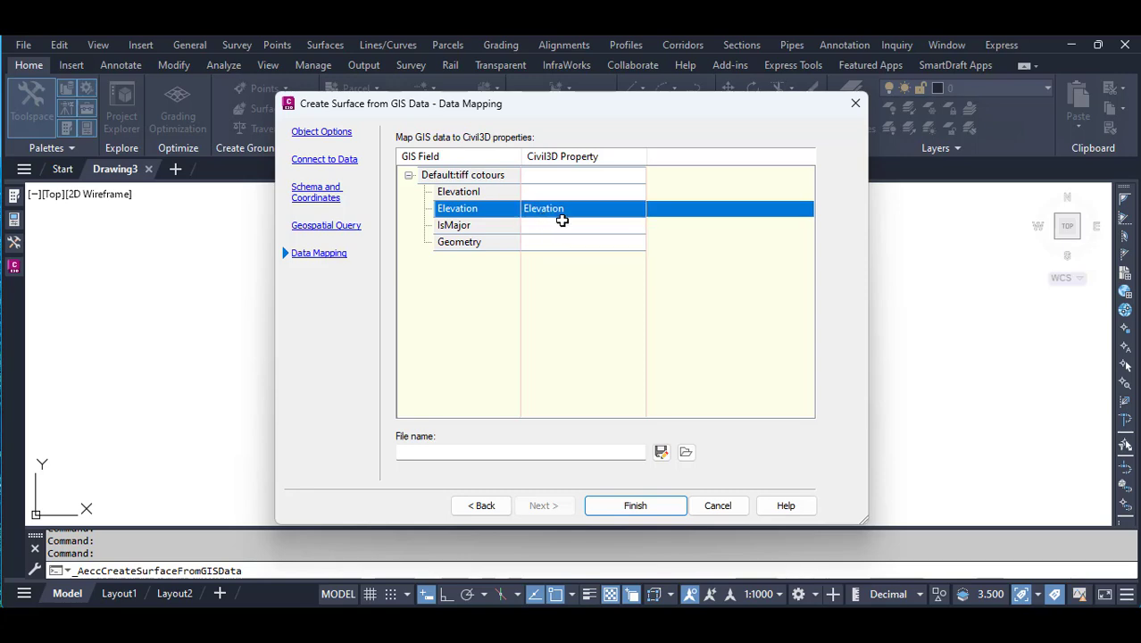
click(638, 507)
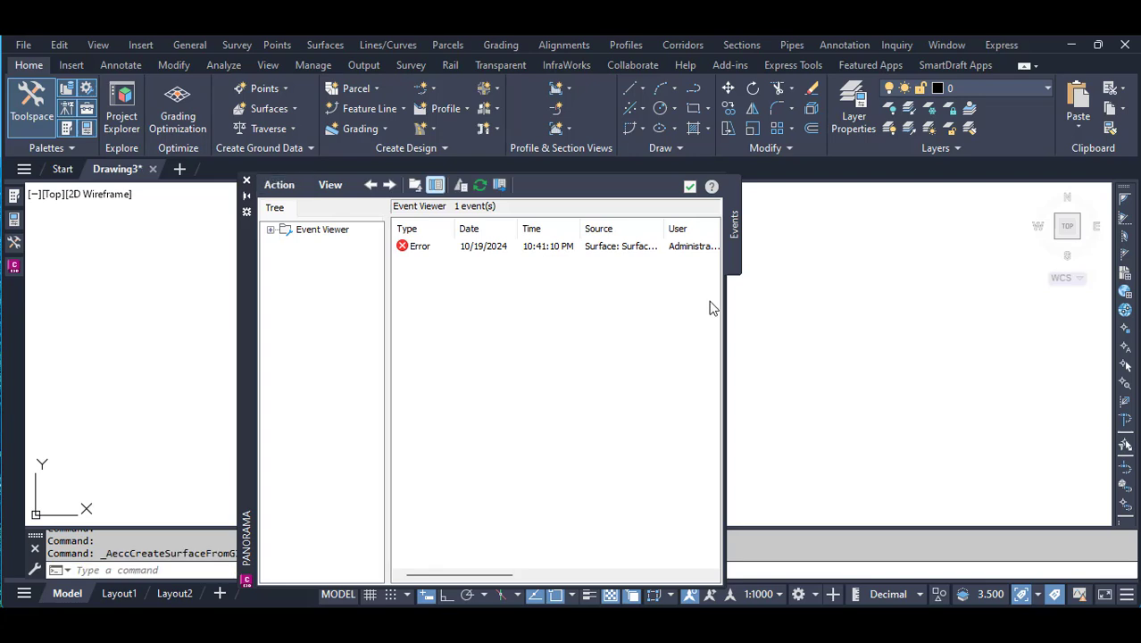
- Close the Event Viewer, zoom to extents, and right-click the TIFF GIS surface
click(689, 186)
text(Z)
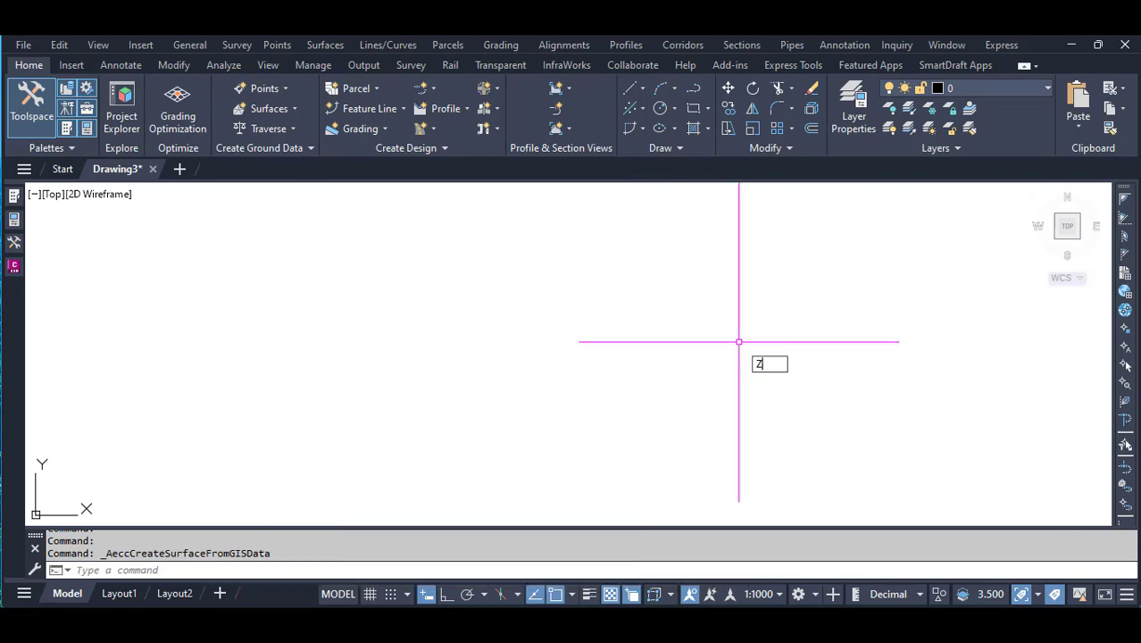
key(Return)
text(E)
key(Return)
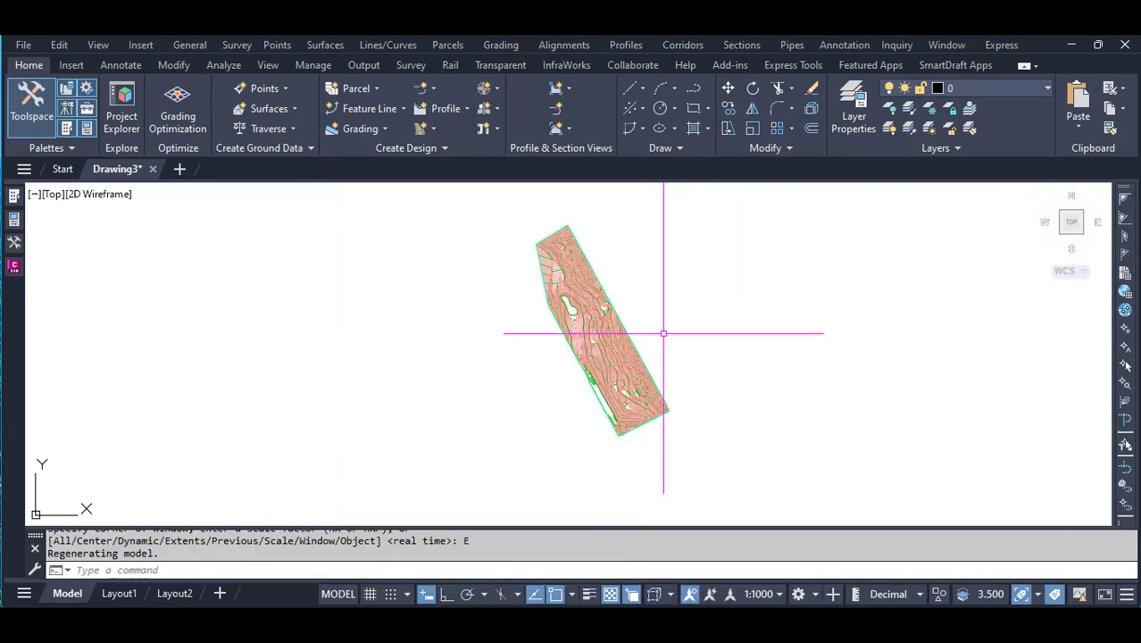
scroll(500, 299, up, 4)
scroll(304, 303, down, 2)
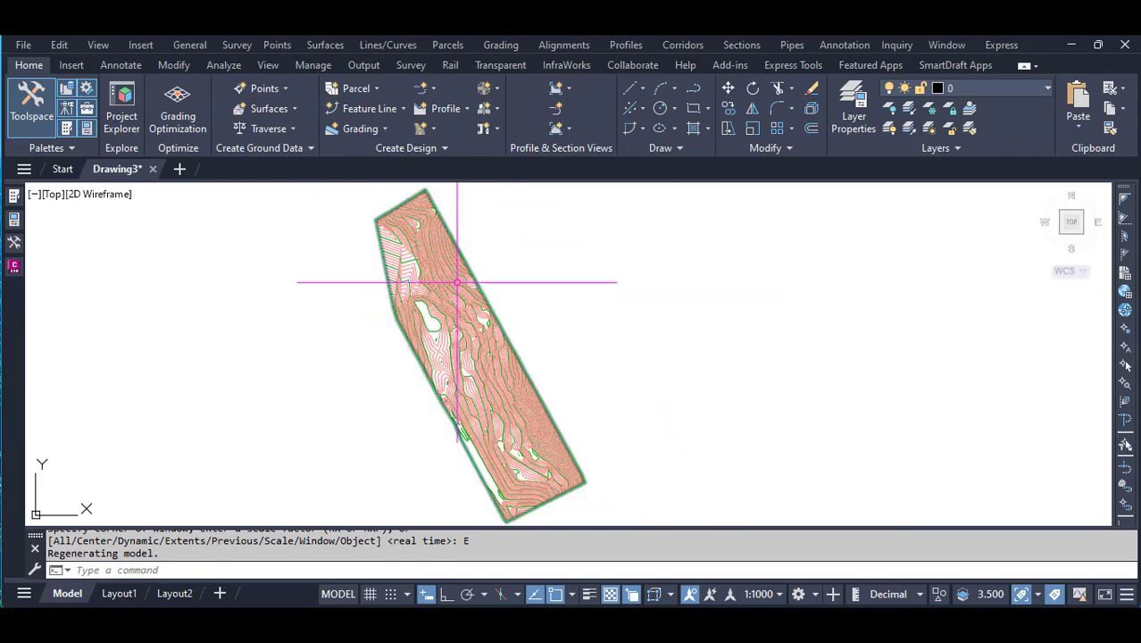
click(456, 282)
right_click(454, 275)
- View the TIFF GIS surface in Object Viewer, Conceptual style, from an oblique angle
click(508, 560)
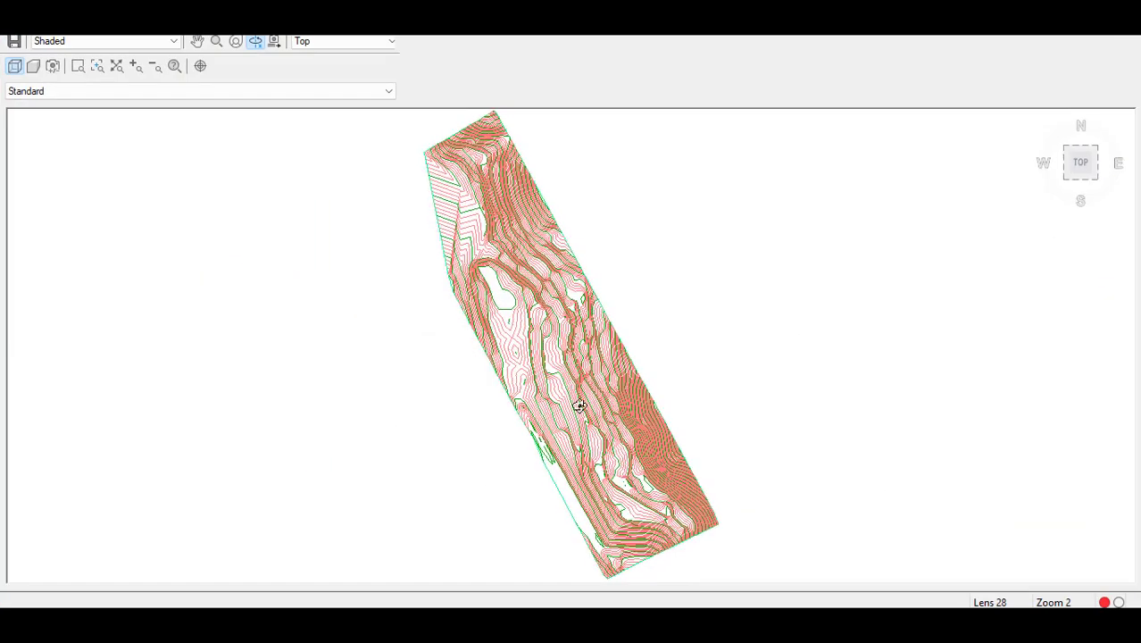
mouse_move(579, 400)
mouse_down()
mouse_move(540, 237)
mouse_move(614, 371)
mouse_move(575, 445)
mouse_move(601, 360)
mouse_up()
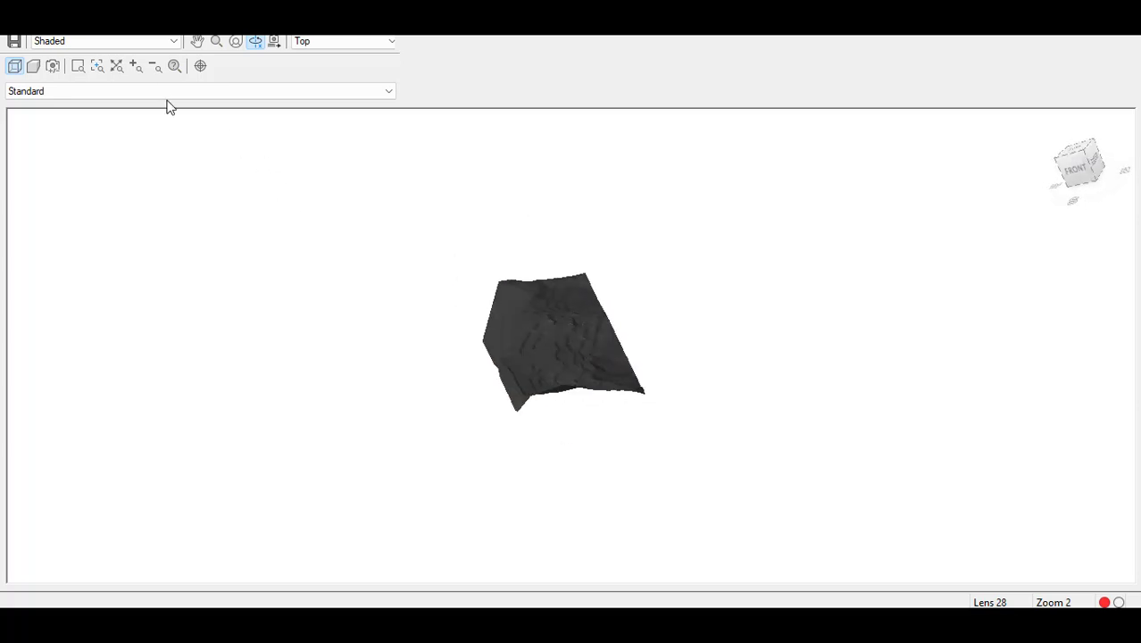
click(143, 43)
click(133, 78)
mouse_move(496, 369)
mouse_down()
mouse_move(582, 411)
mouse_move(585, 368)
mouse_move(596, 408)
mouse_move(496, 327)
mouse_move(566, 326)
mouse_move(624, 412)
mouse_move(594, 364)
mouse_move(544, 335)
mouse_move(588, 392)
mouse_move(614, 397)
mouse_up()
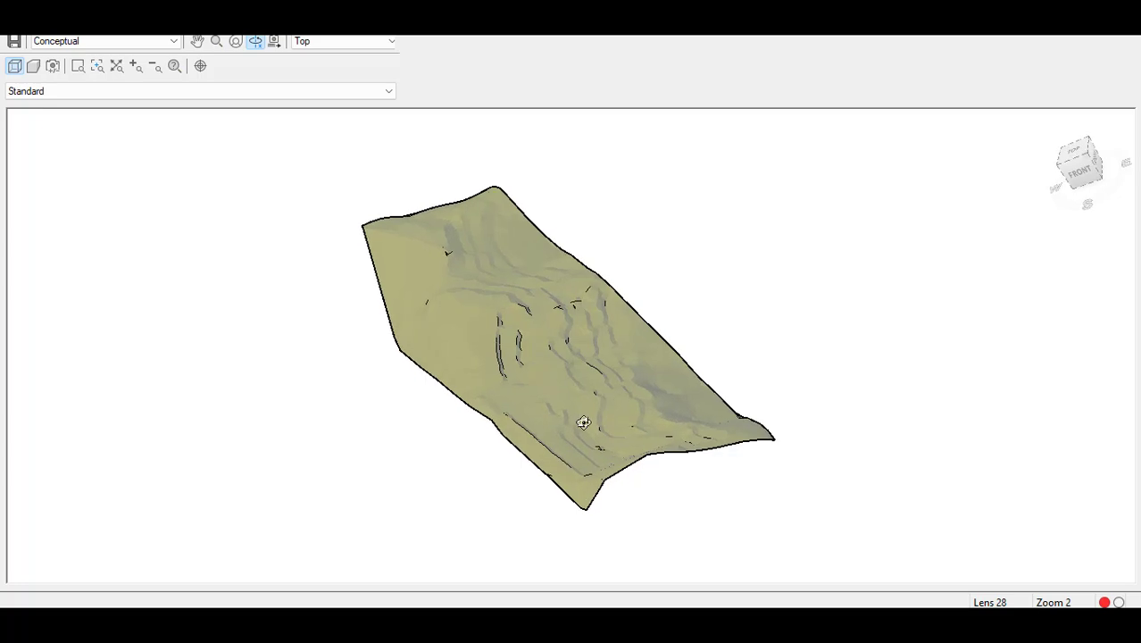
scroll(583, 420, up, 5)
scroll(583, 424, down, 5)
scroll(667, 421, down, 3)
mouse_move(561, 438)
mouse_down()
mouse_move(540, 403)
mouse_move(625, 411)
mouse_move(598, 423)
mouse_move(604, 305)
mouse_move(540, 403)
mouse_move(630, 382)
mouse_up()
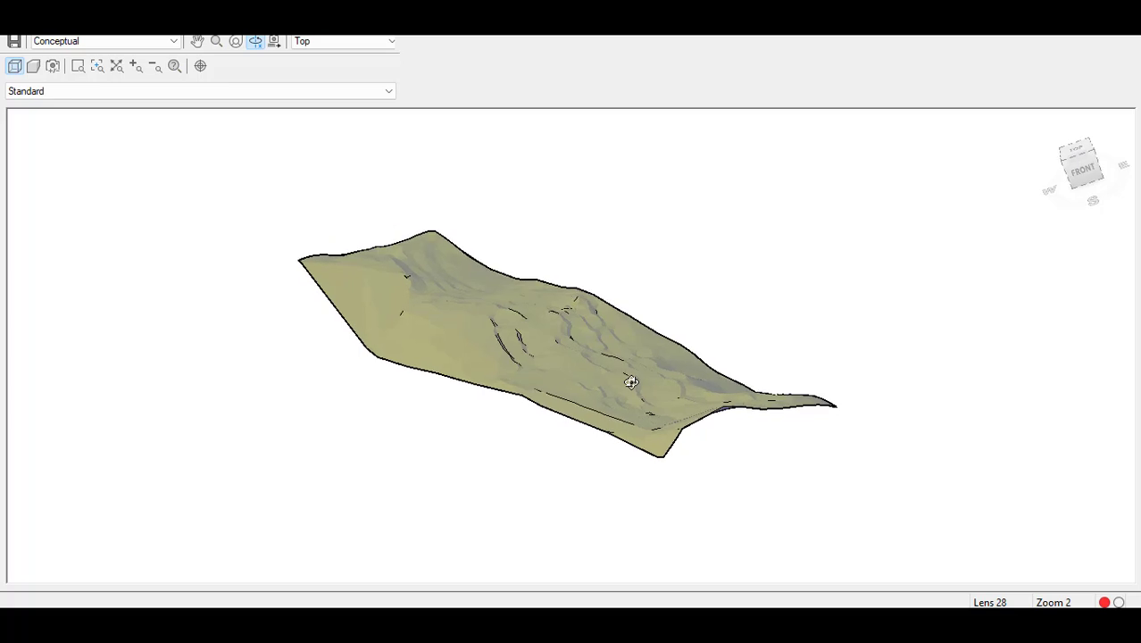